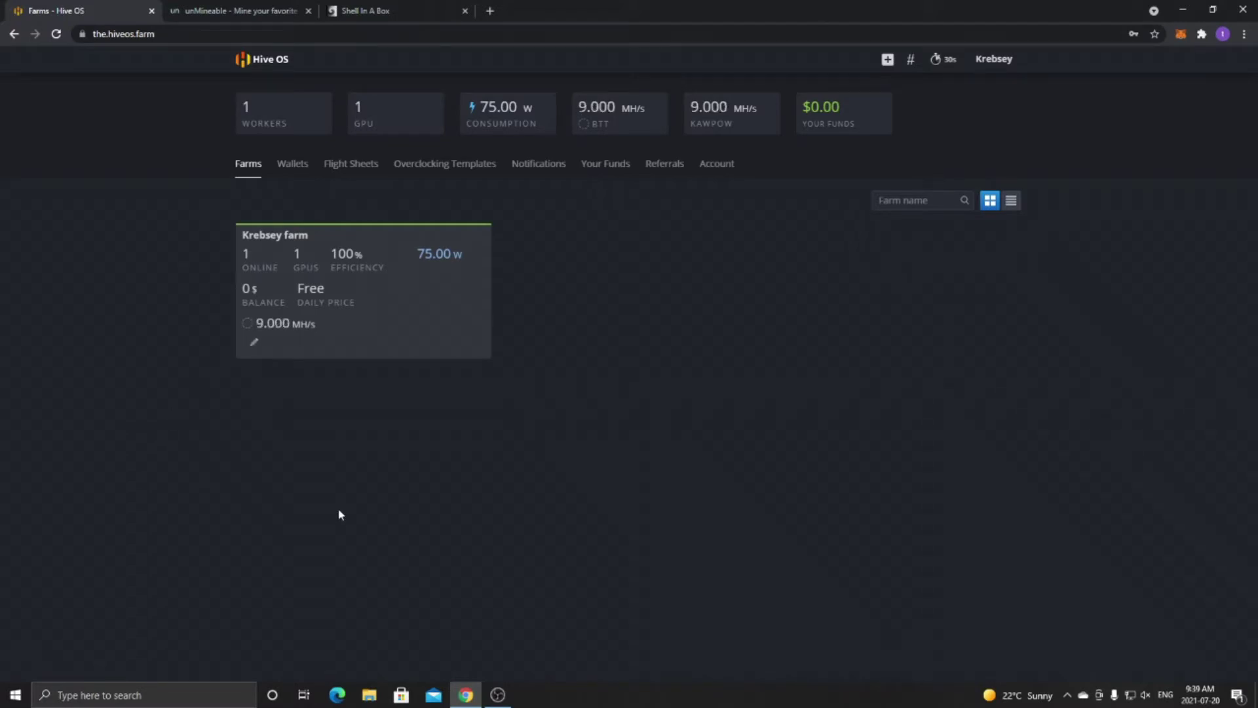
Switch from the Hive OS Farms page to the unMineable coin list.
click(239, 11)
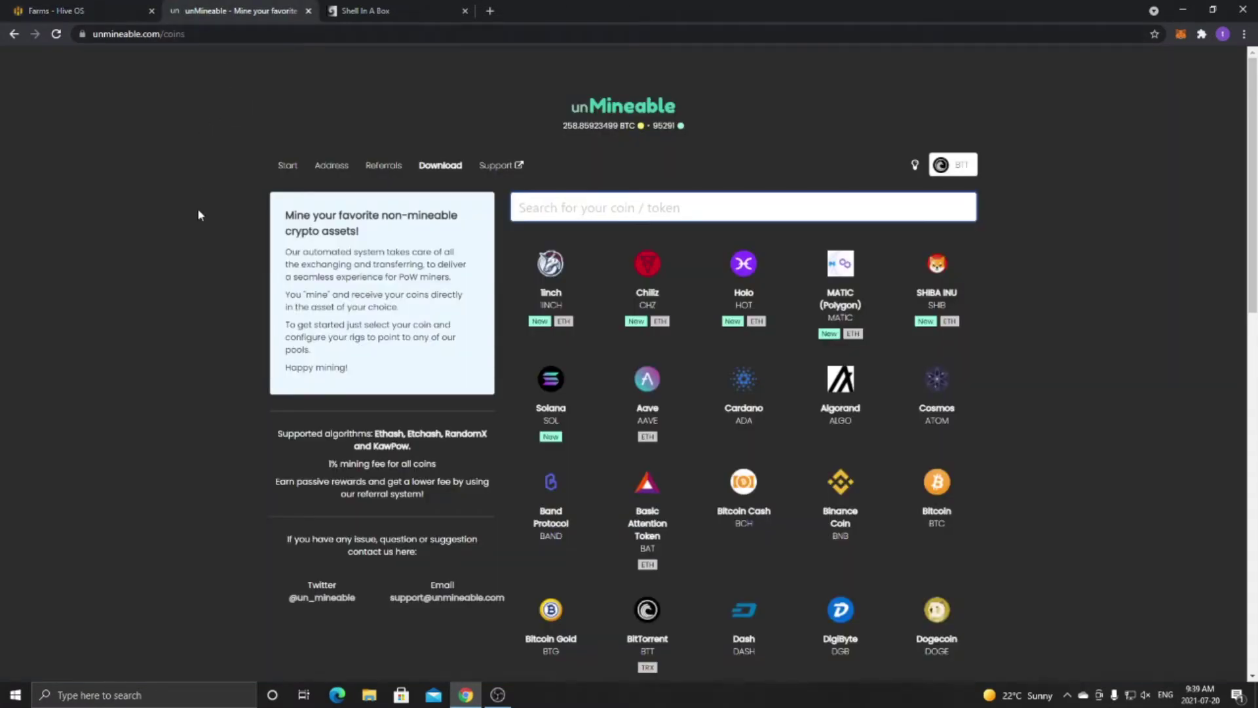
Find BitTorrent (BTT) in the unMineable coin list and open its mining pool page.
scroll(199, 217, down, 1)
scroll(200, 220, up, 1)
scroll(200, 220, down, 2)
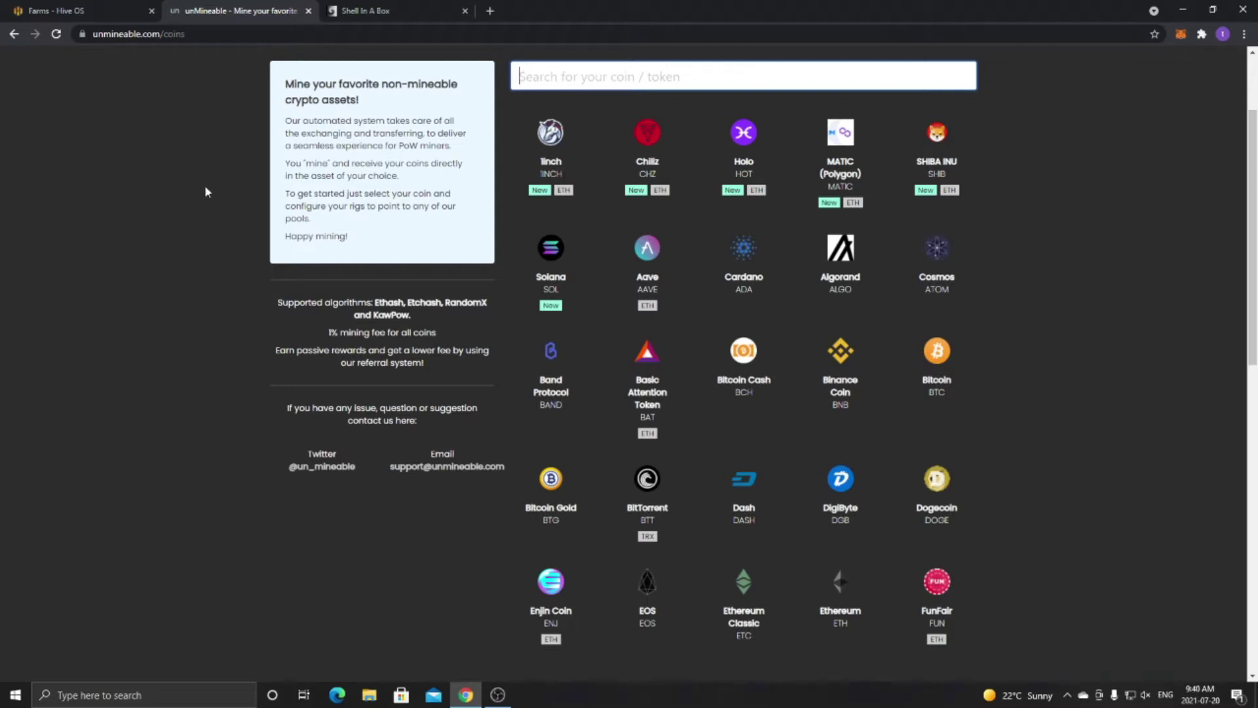
click(648, 485)
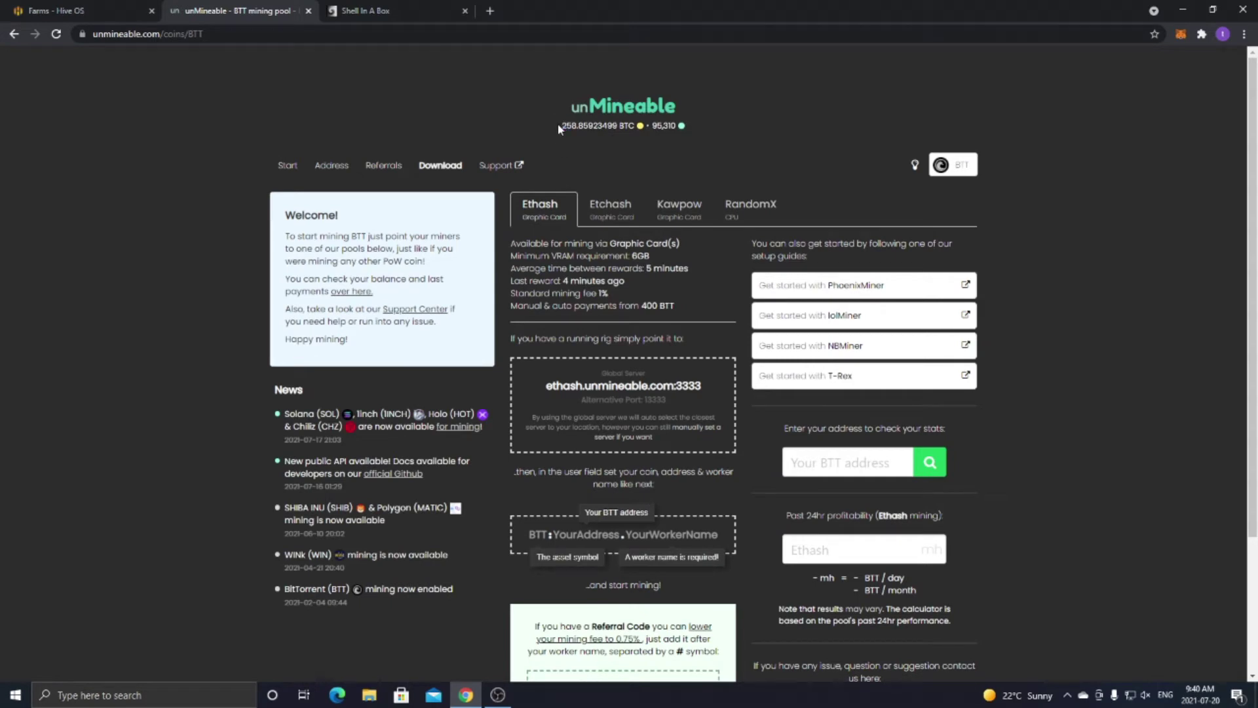
click(98, 10)
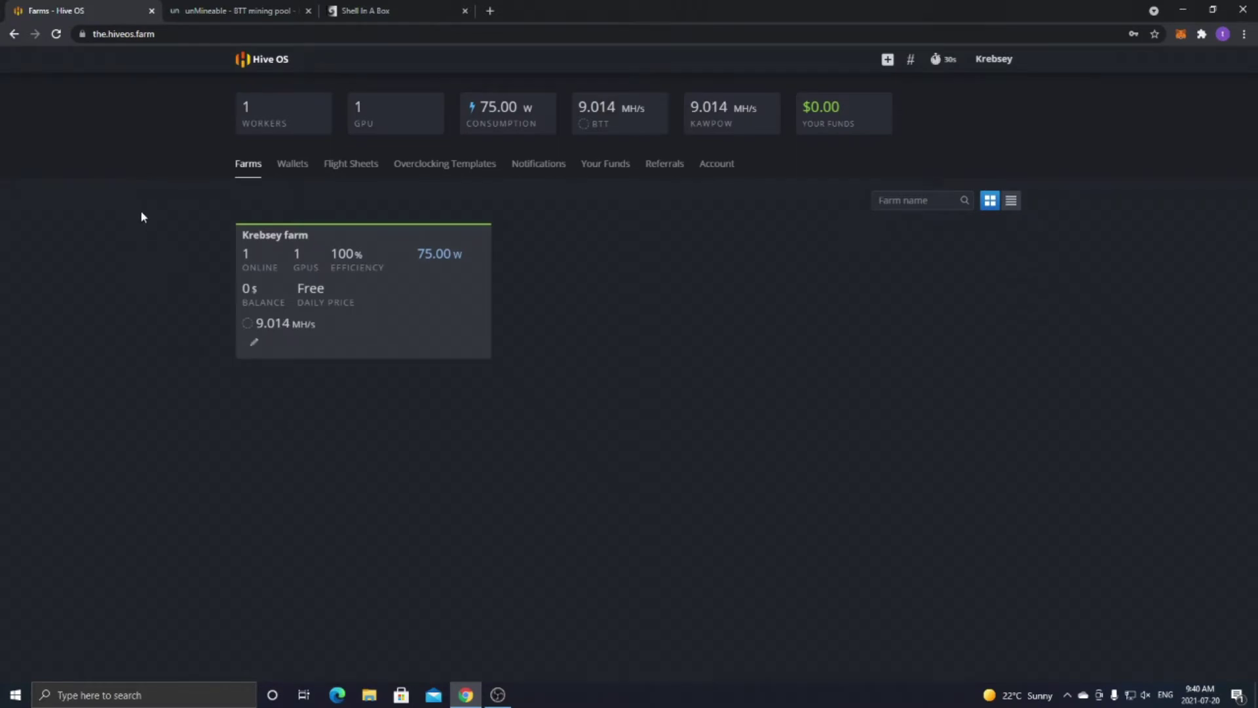
Open the Krebsey farm's Wallets list and start a New Wallet form.
click(398, 300)
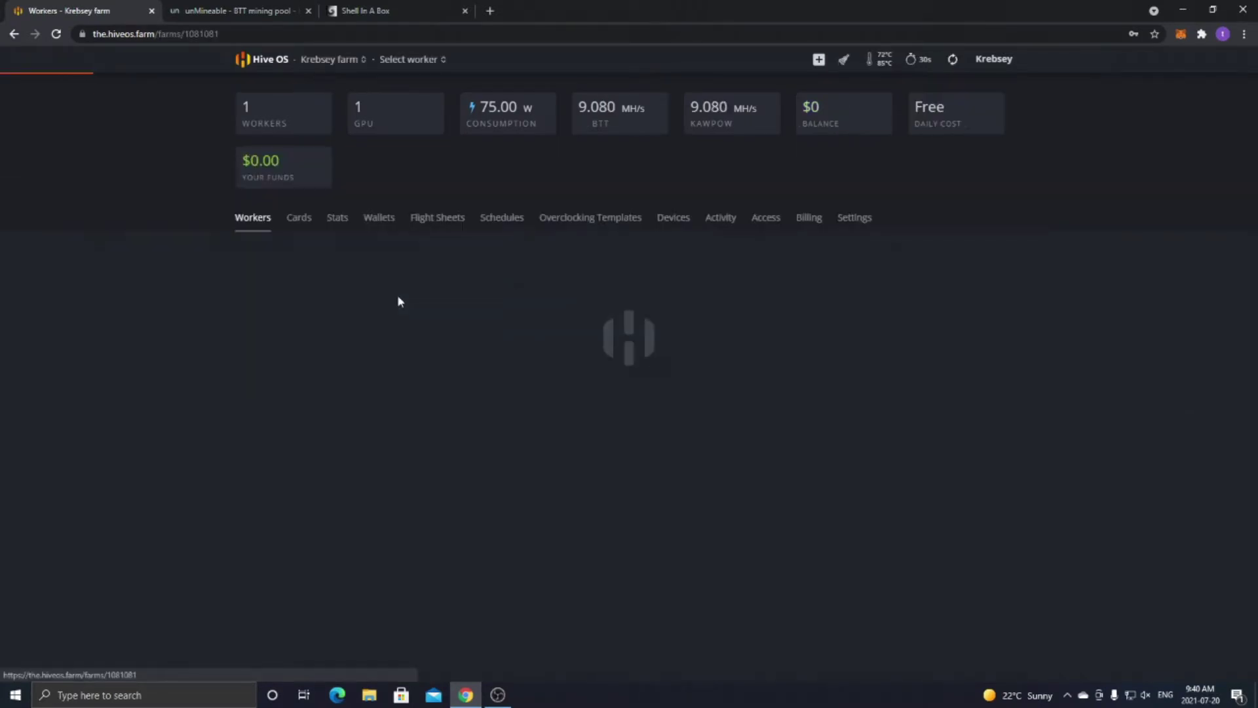
click(379, 223)
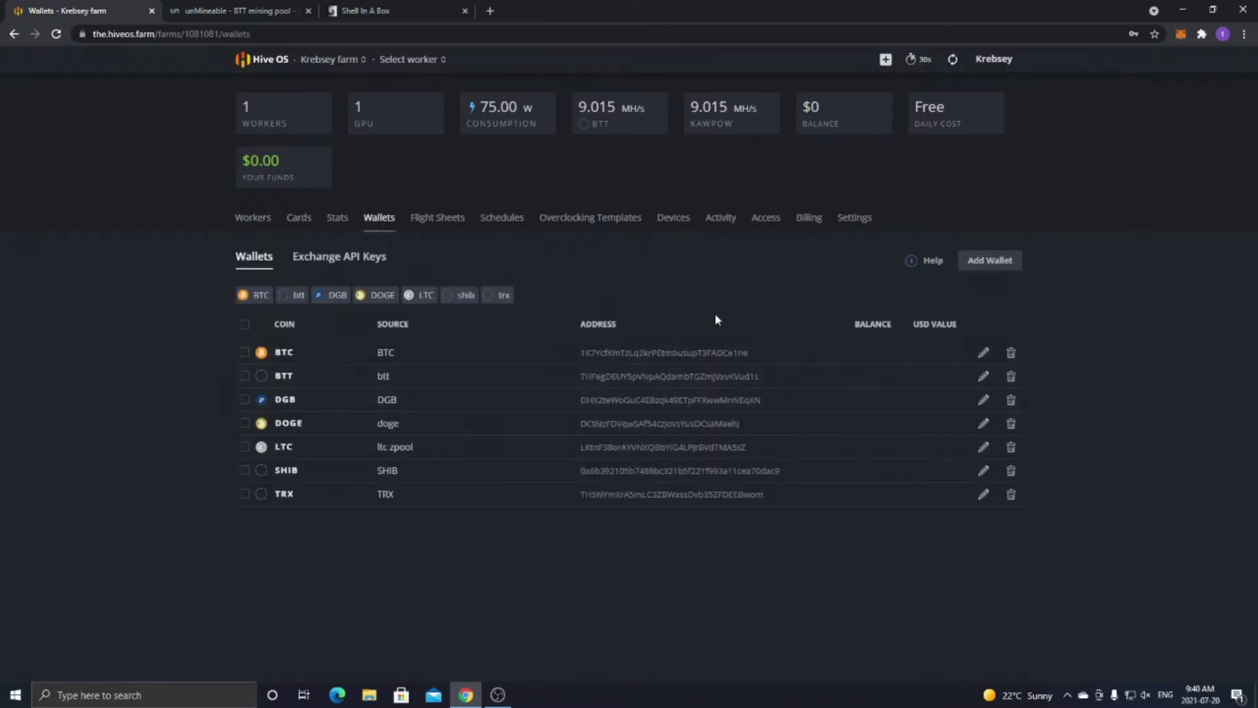
click(989, 260)
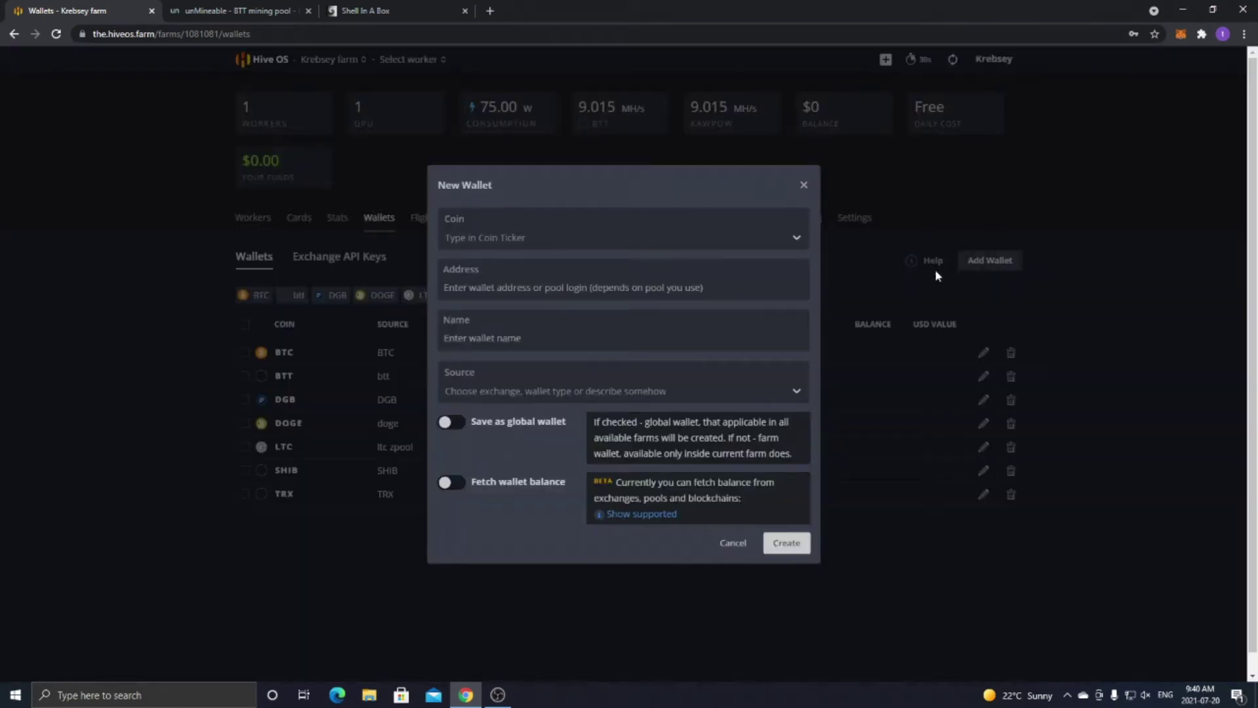
Search 'btt' in the New Wallet coin list, then cancel the form unsaved.
click(541, 241)
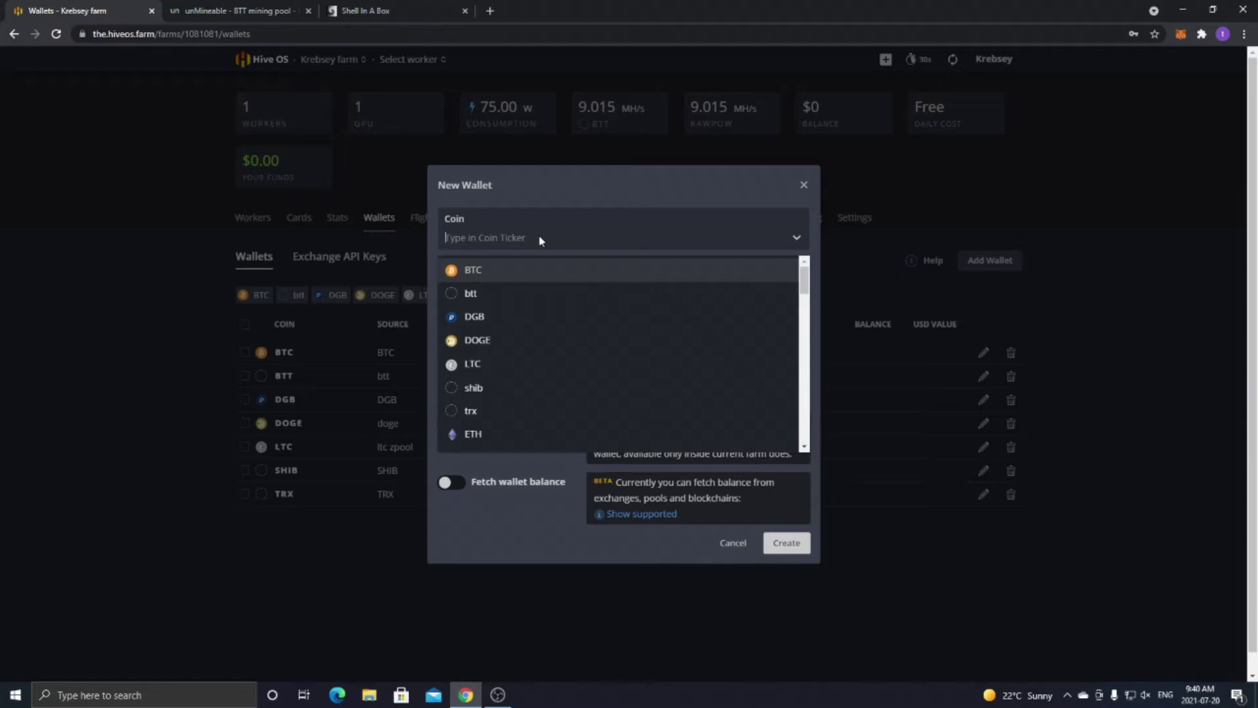
text(btt)
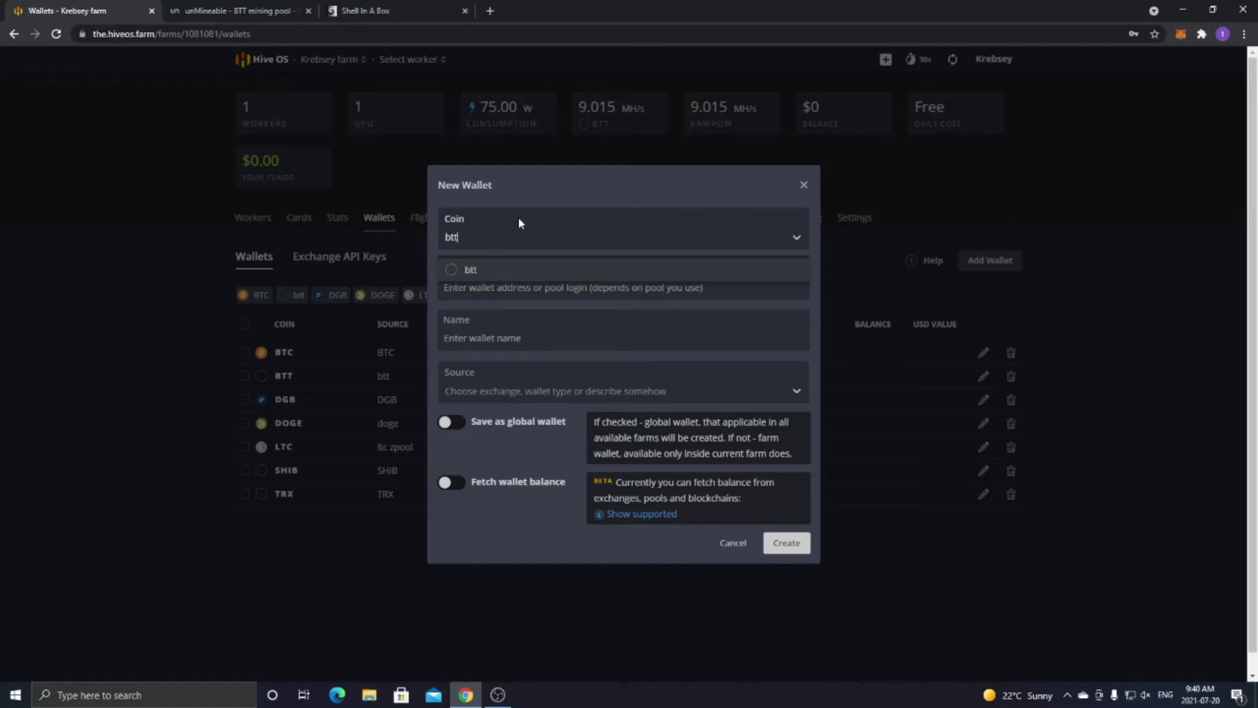
text(t)
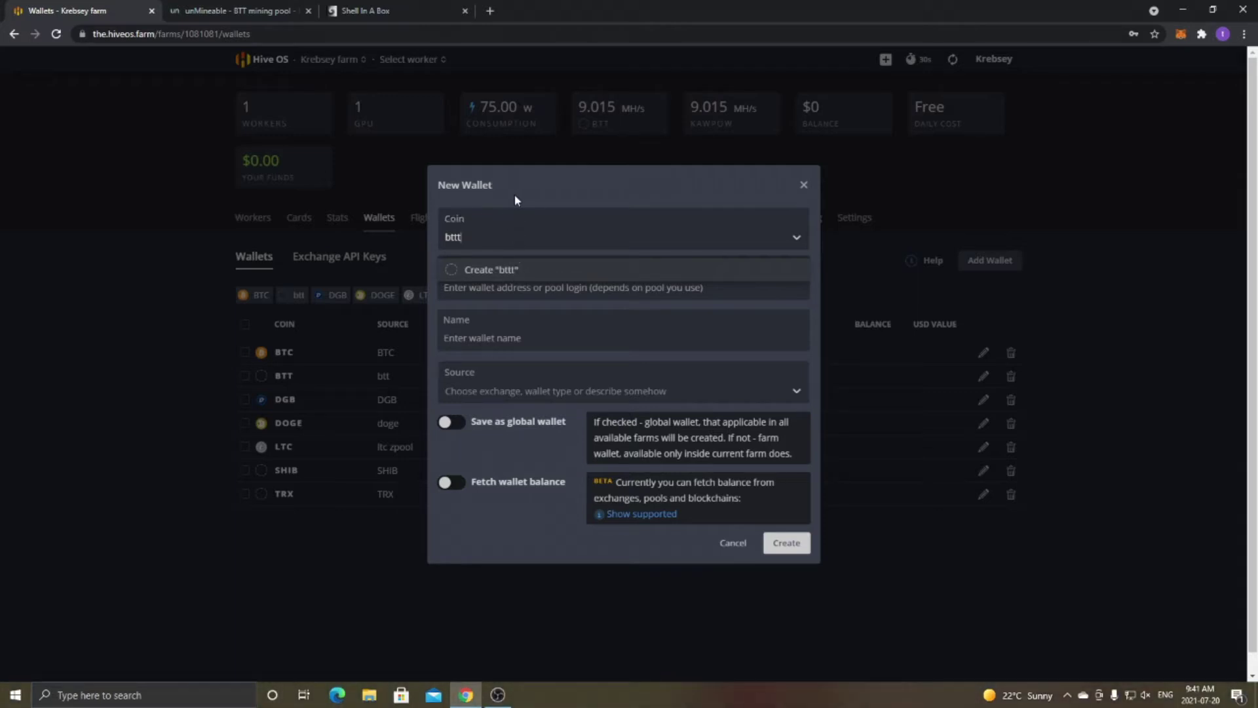
key(BackSpace)
key(BackSpace)
key(BackSpace)
key(BackSpace)
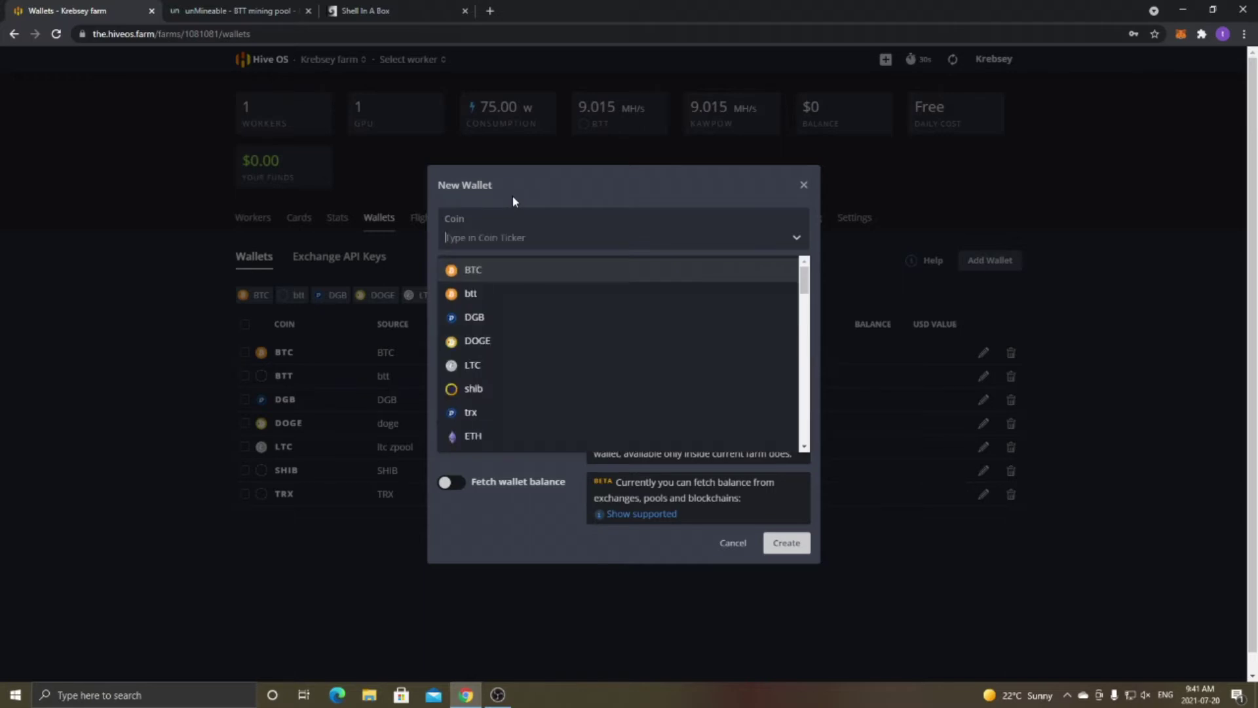
key(Escape)
click(498, 295)
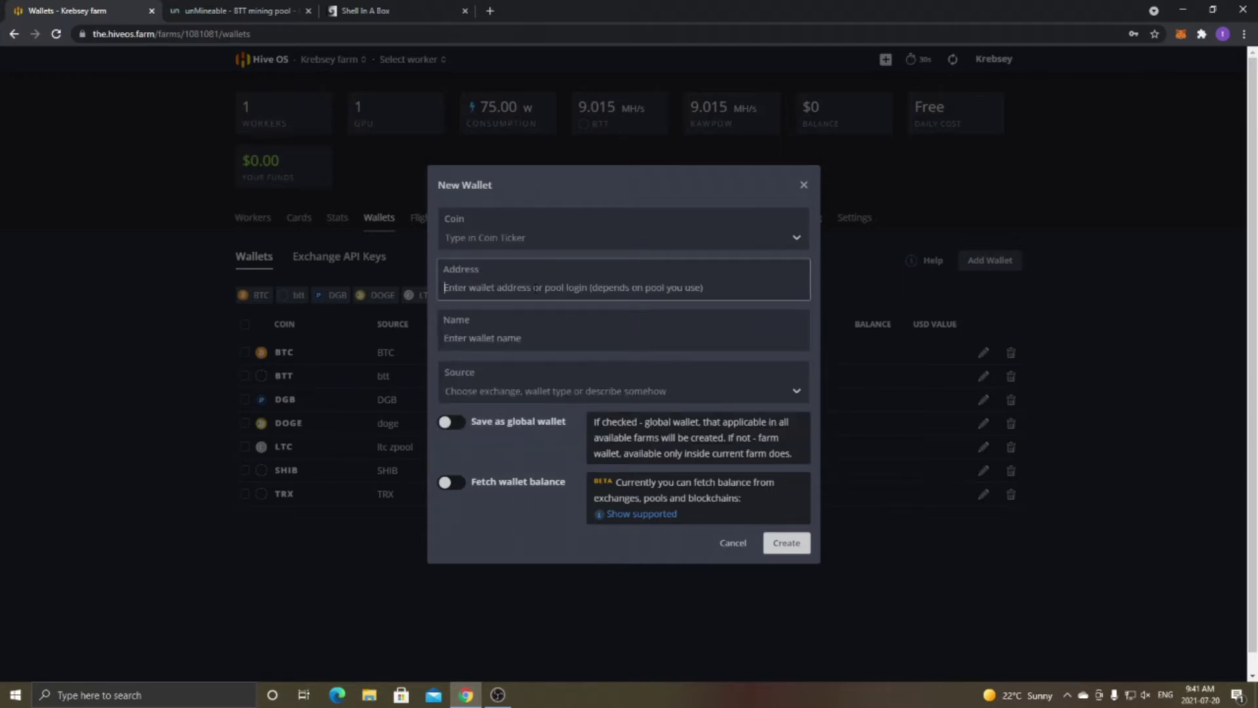
click(480, 269)
click(490, 338)
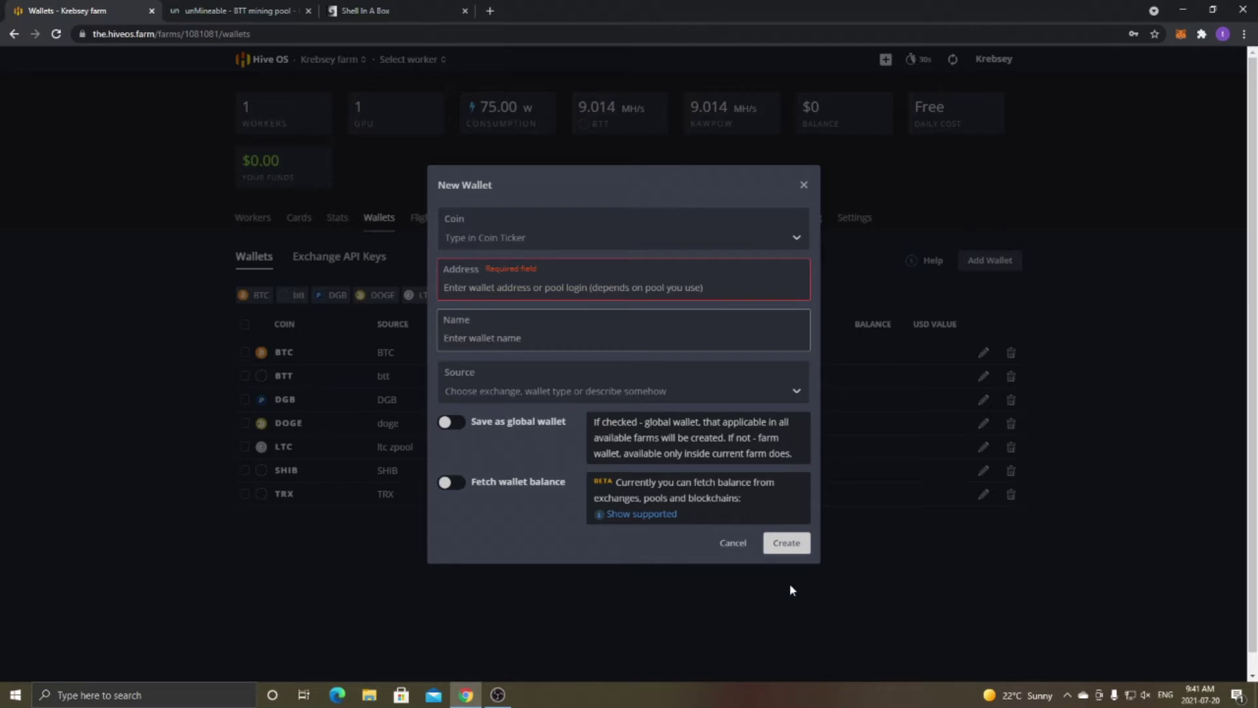
click(731, 544)
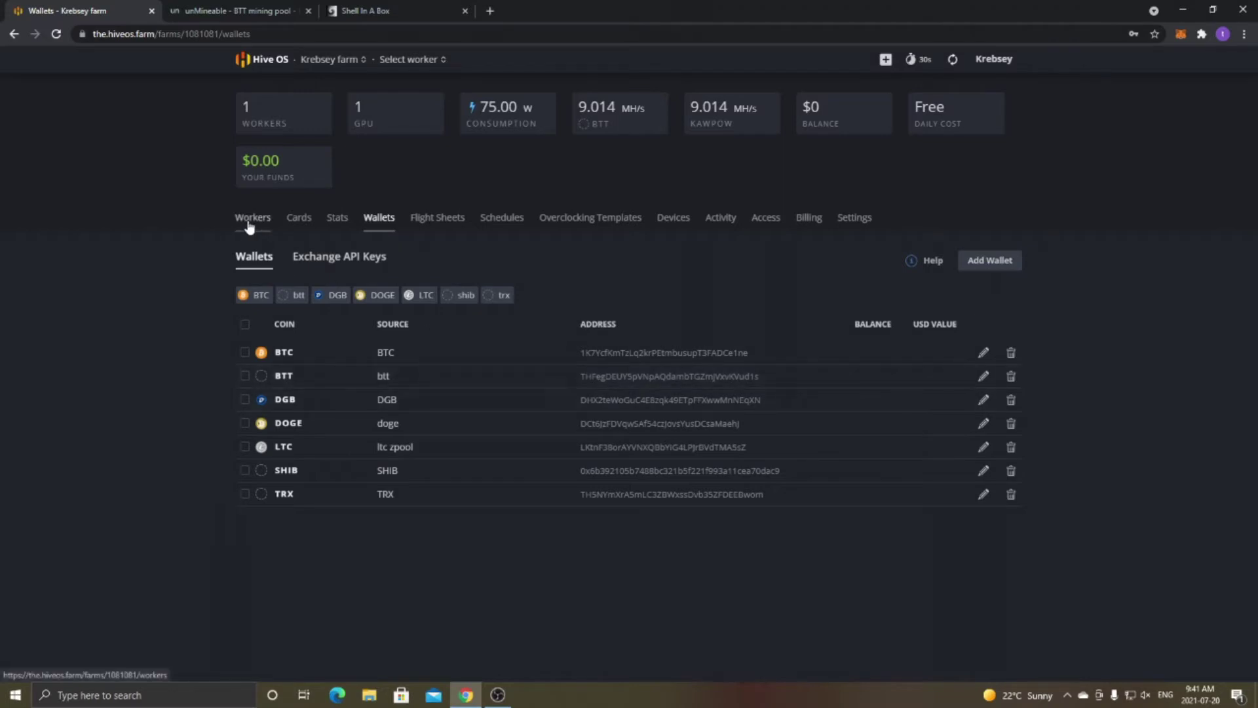
Start a flight sheet with coin btt, wallet btt and pool Configure in miner.
click(426, 226)
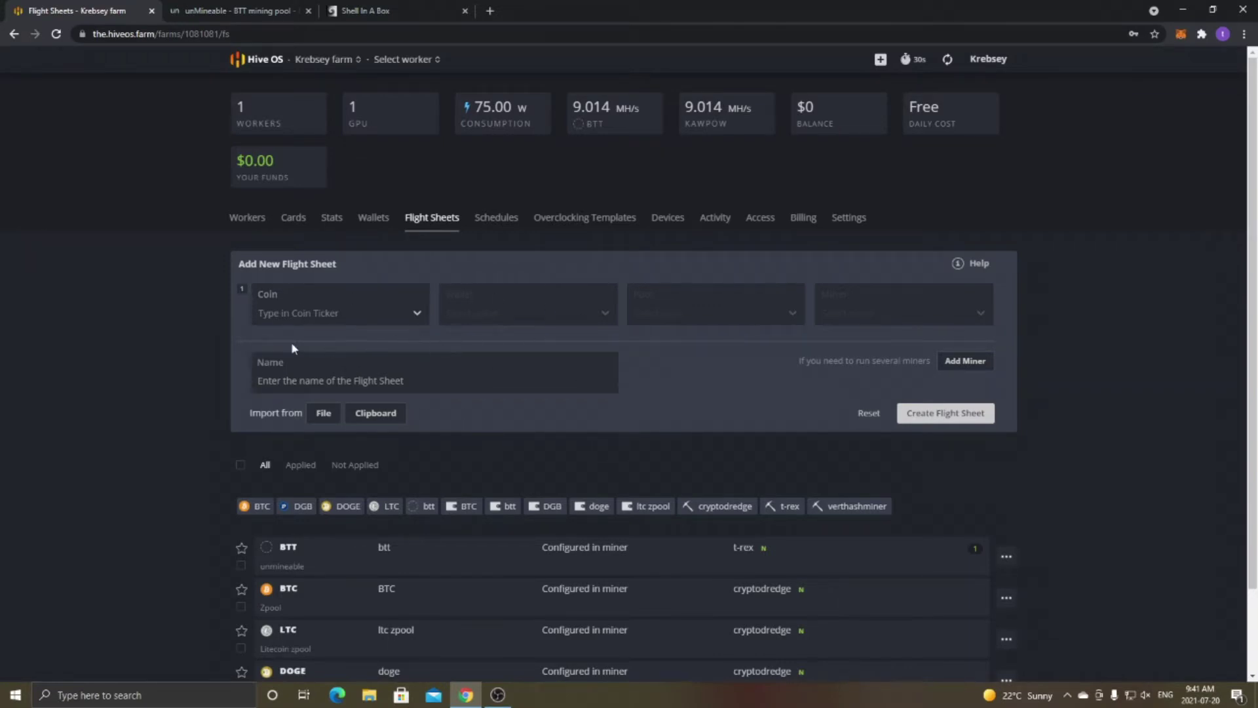
click(281, 316)
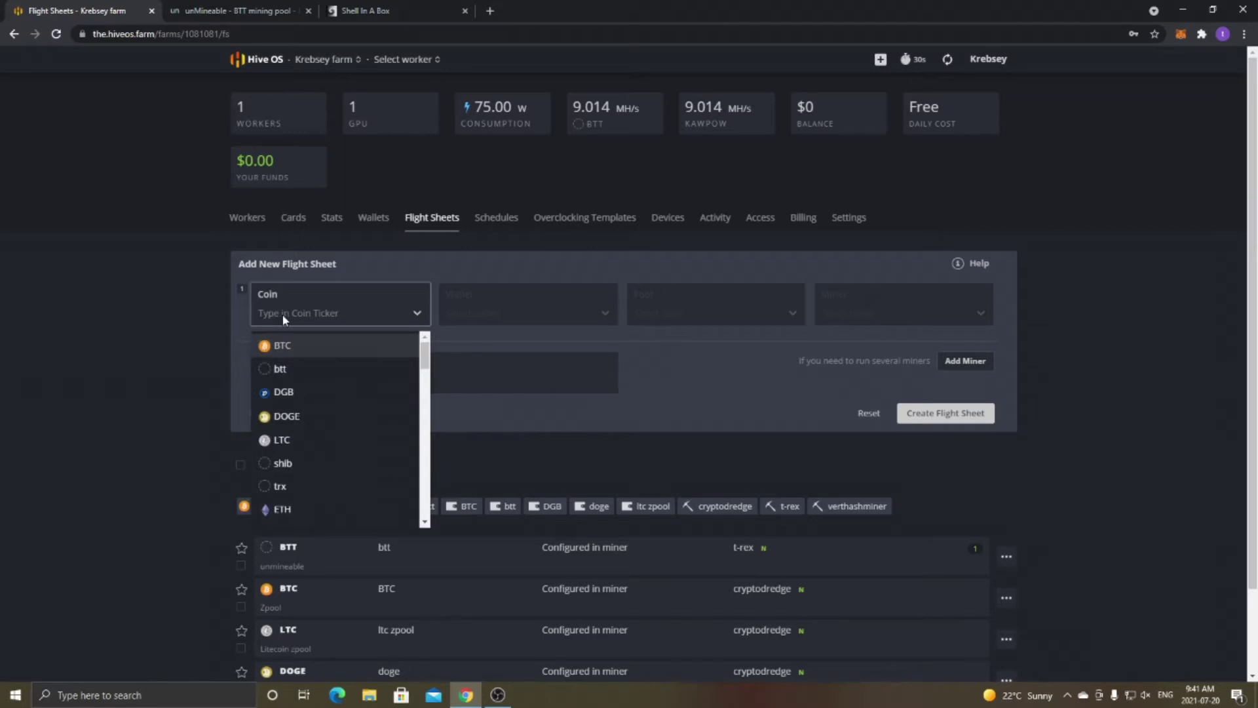
click(303, 367)
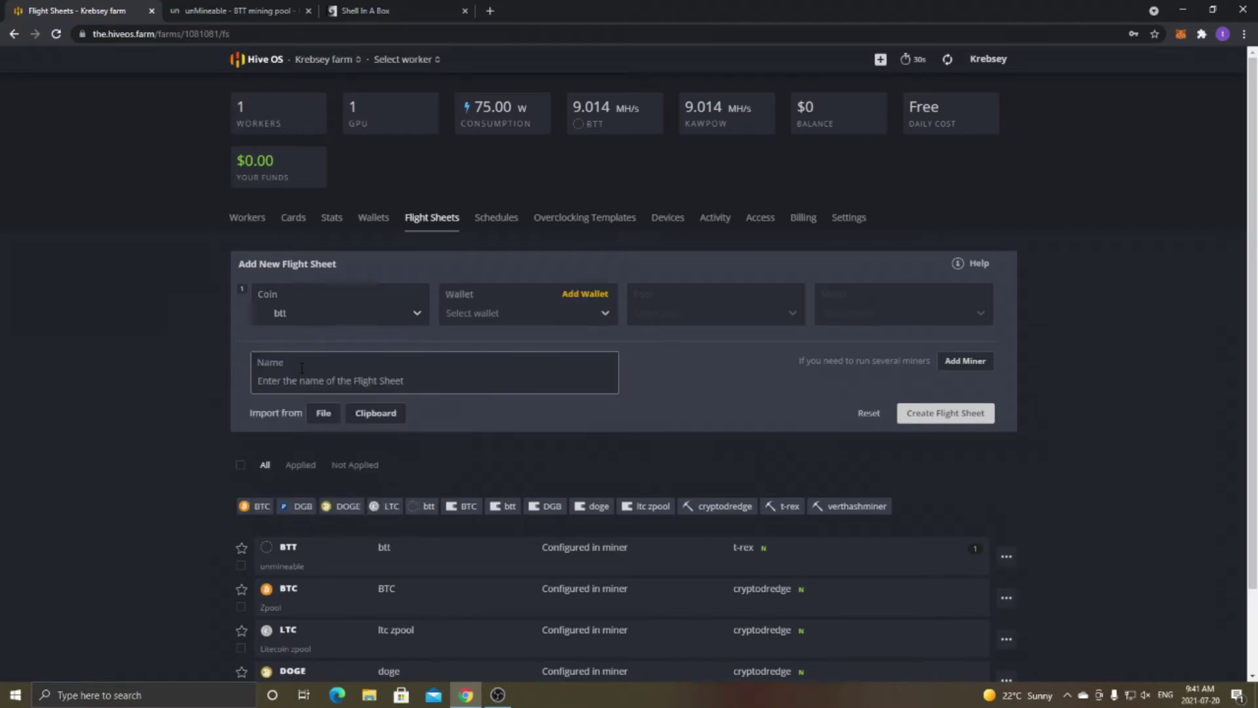
click(513, 313)
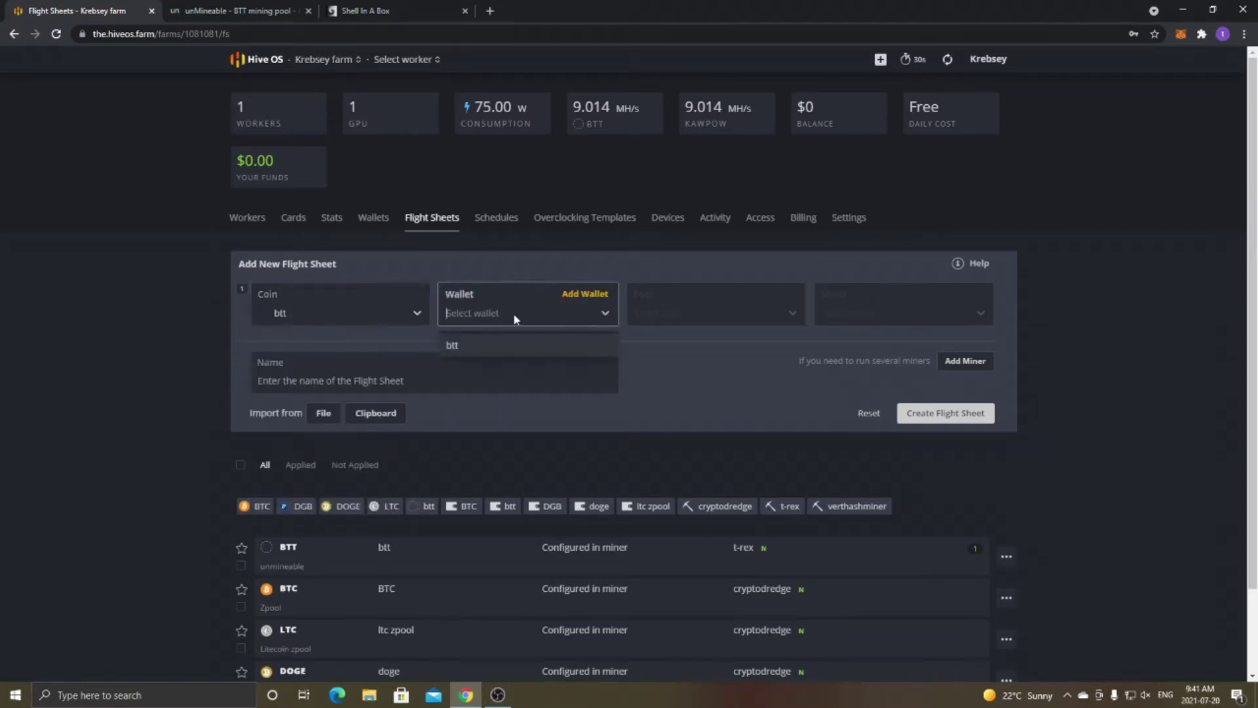
click(496, 347)
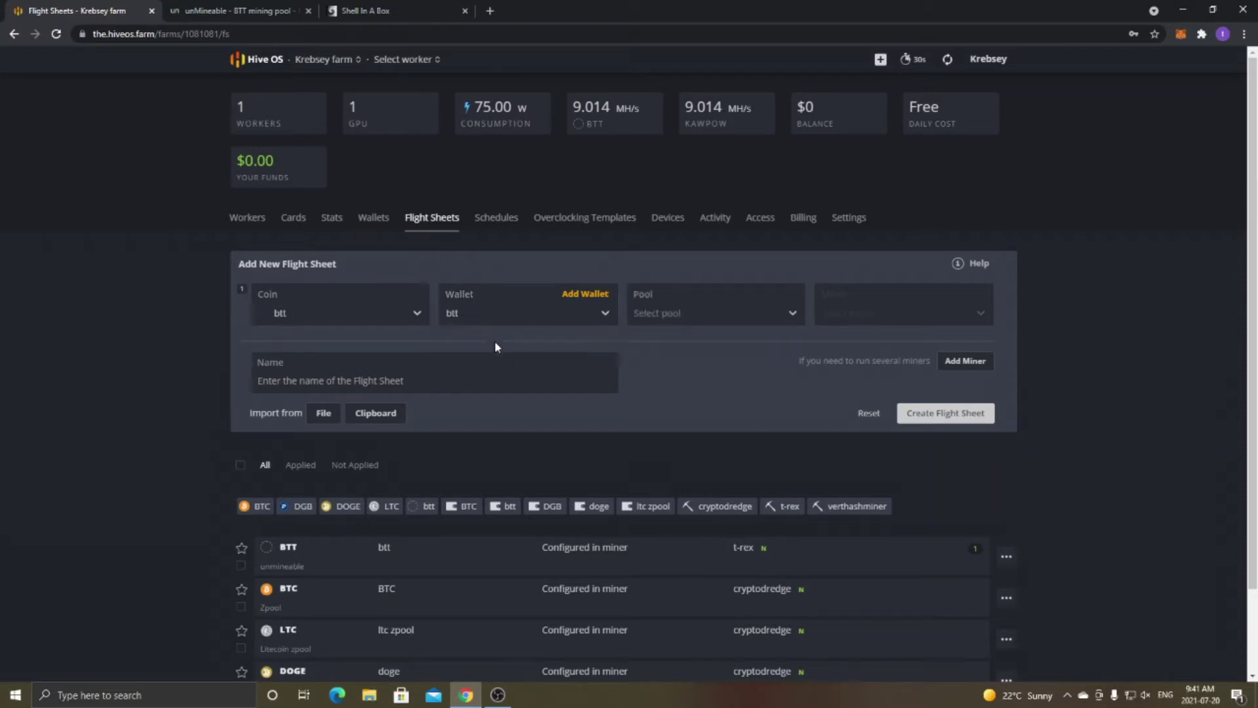
click(692, 306)
click(683, 345)
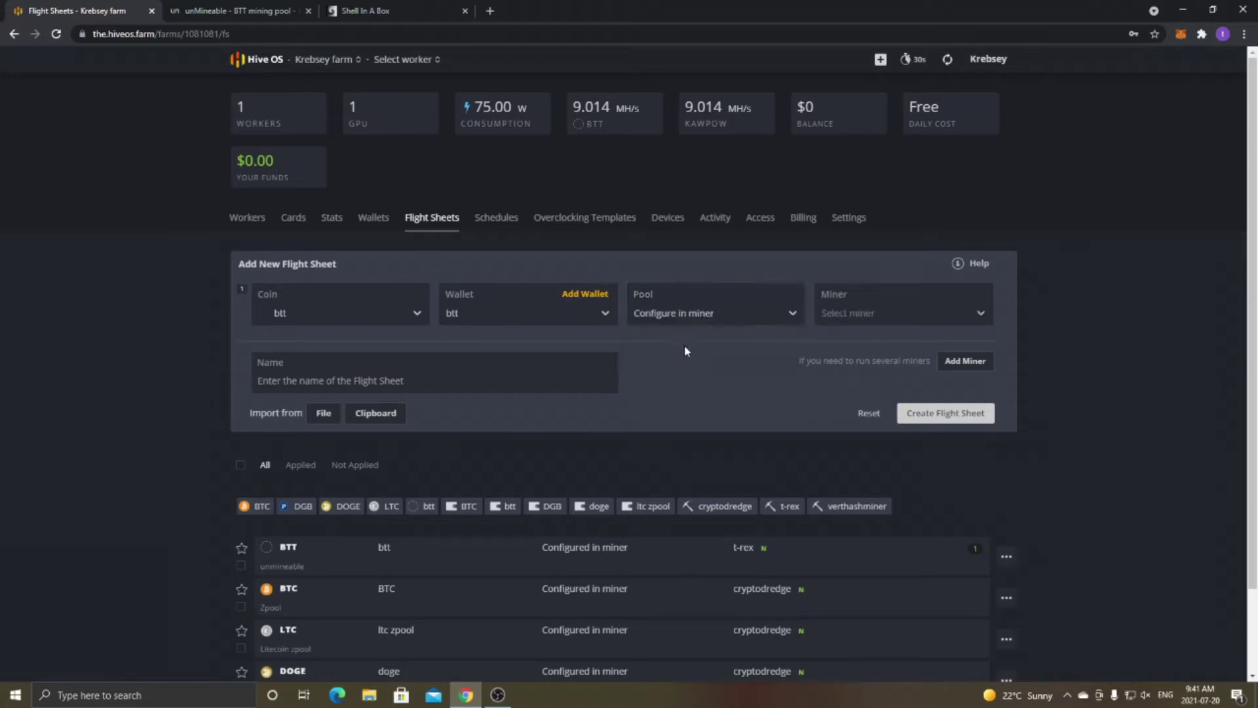
click(200, 8)
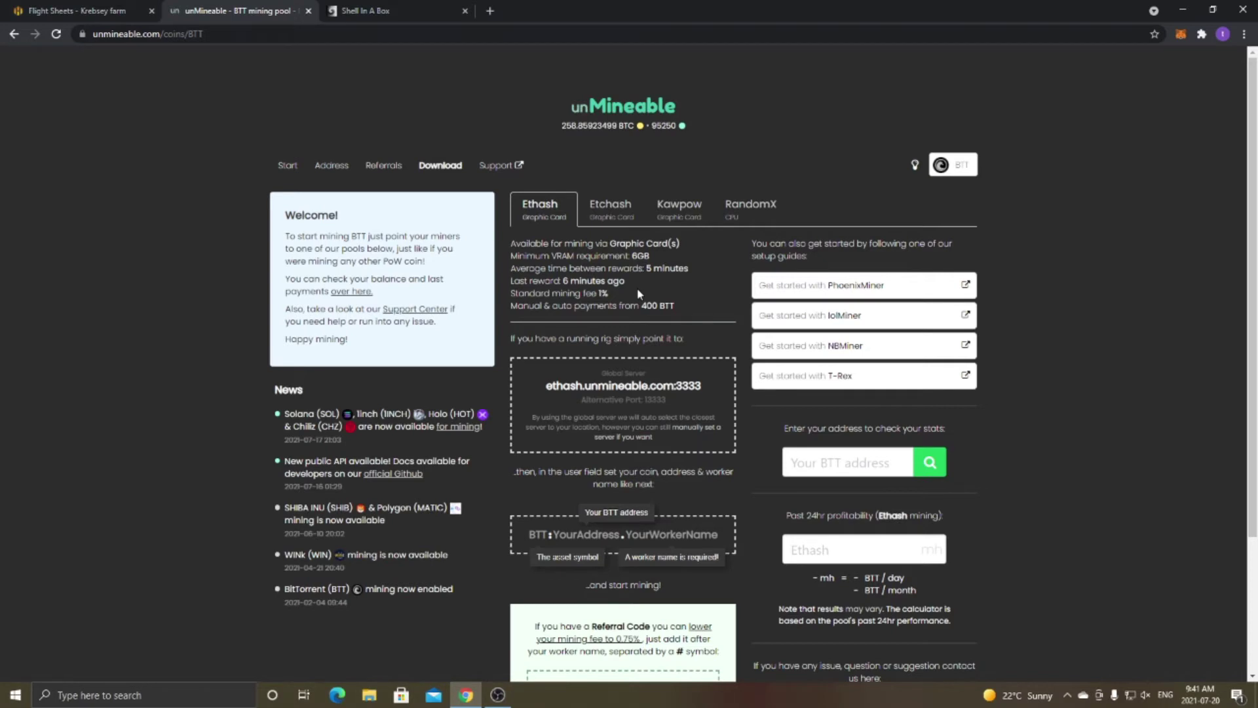
Compare unMineable's algorithm tabs and settle on Kawpow: kp.unmineable.com:3333, 3GB minimum VRAM.
click(667, 218)
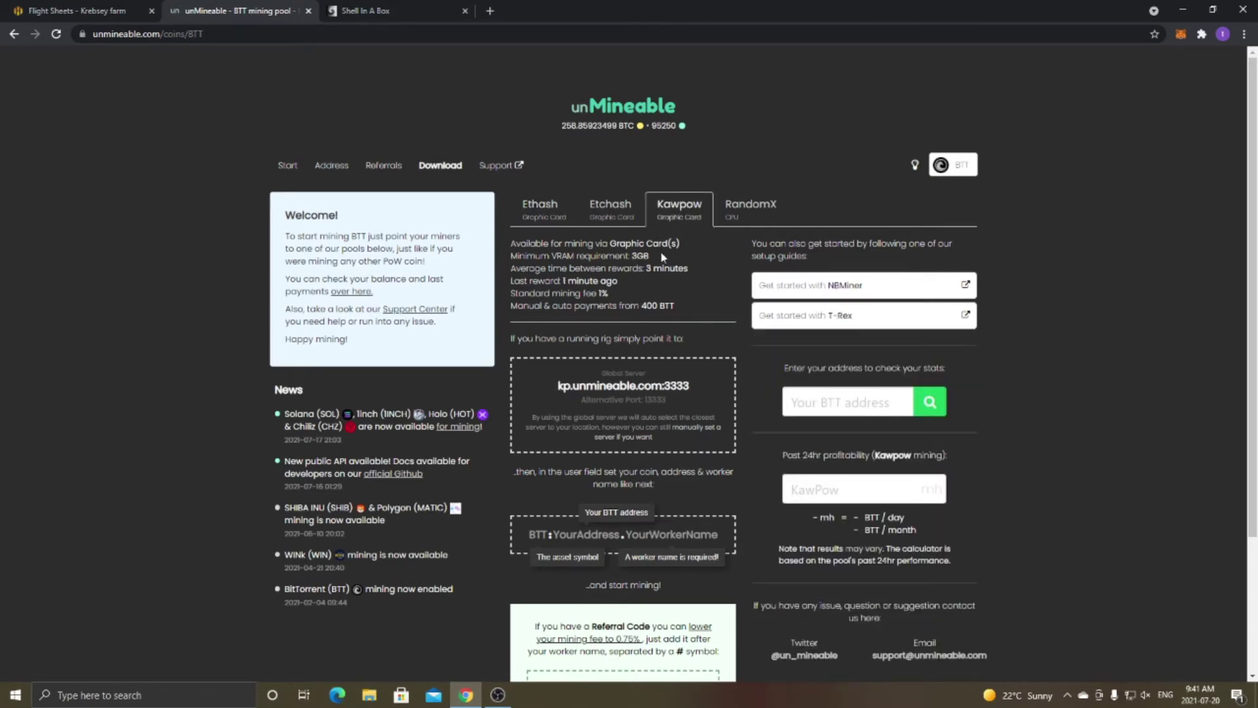
drag(649, 256, 633, 256)
click(540, 208)
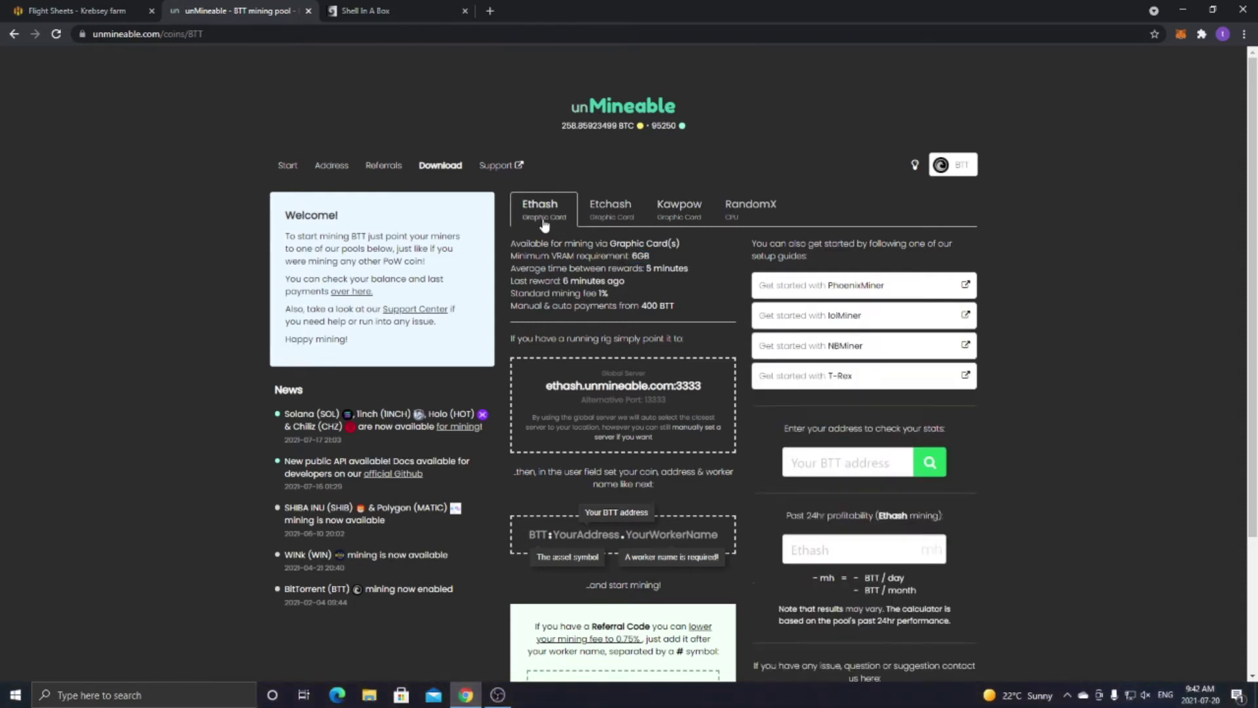
click(606, 216)
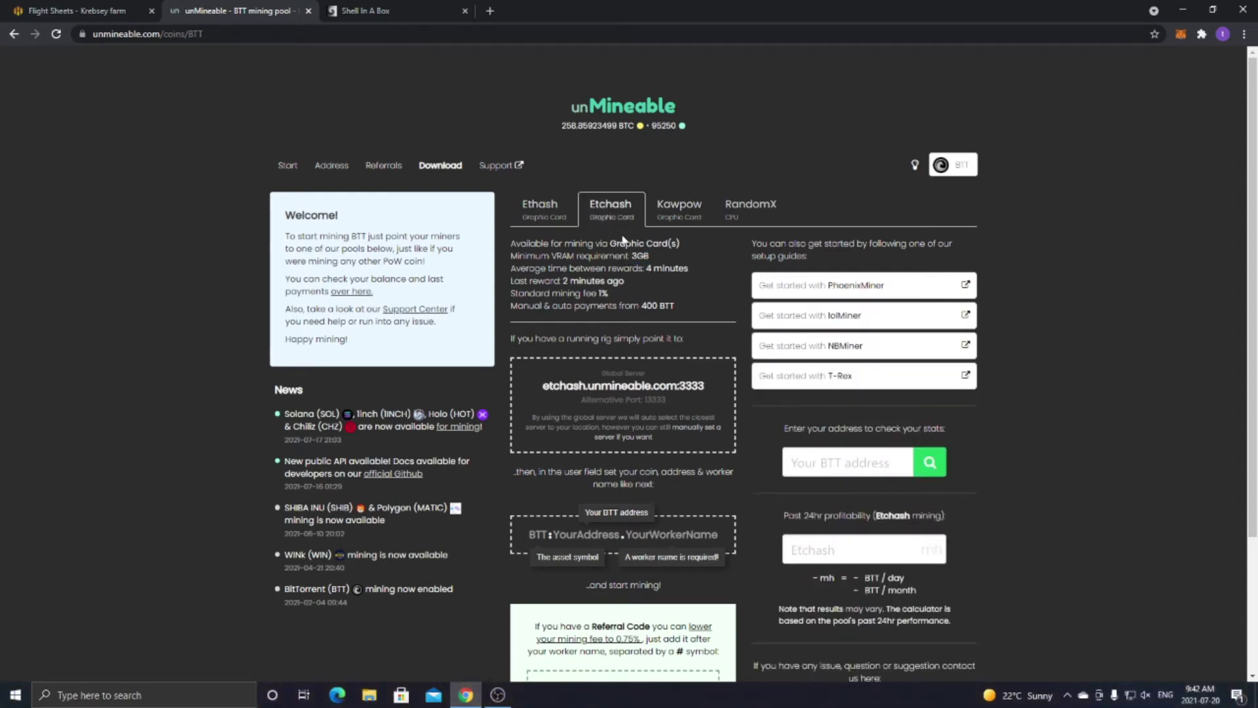
drag(632, 256, 650, 257)
click(662, 218)
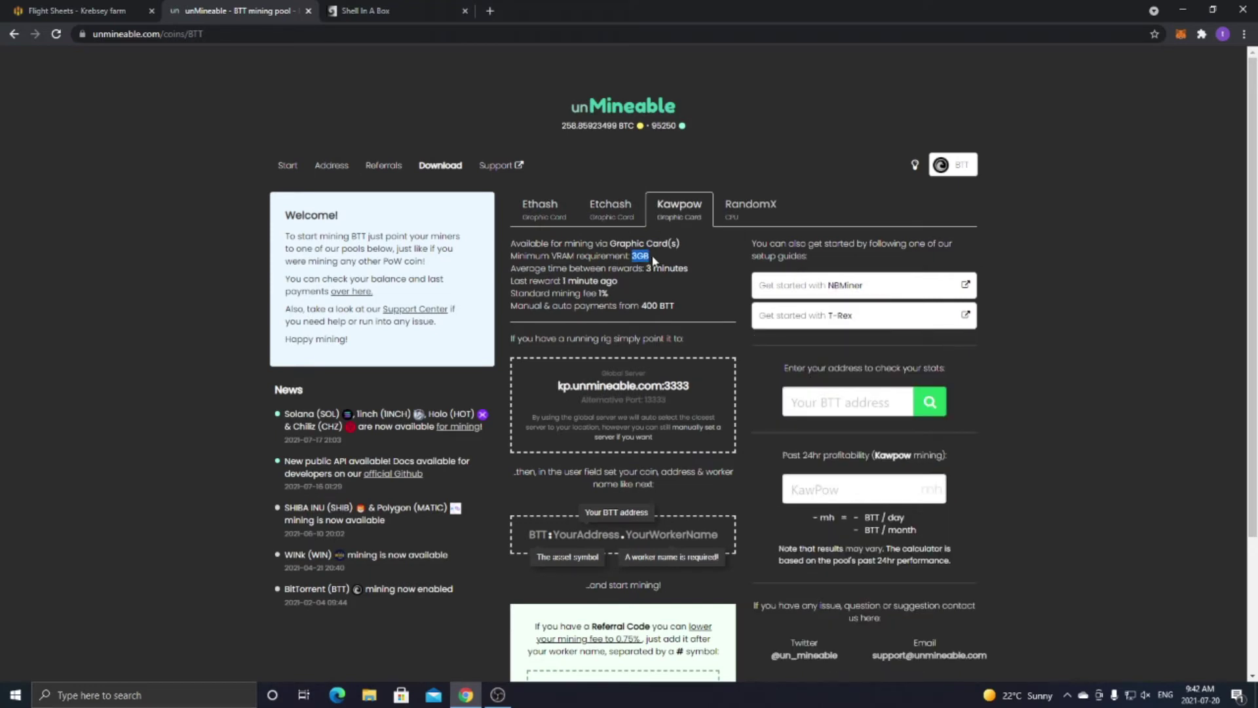
click(749, 216)
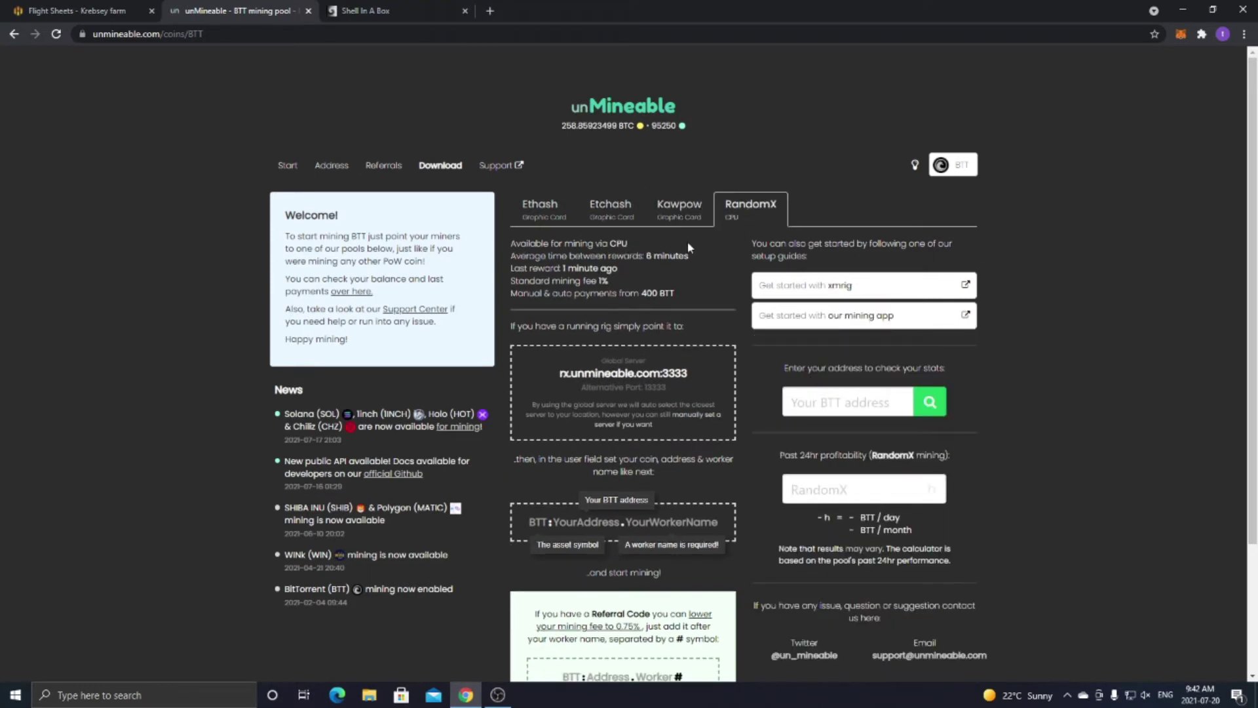
click(664, 216)
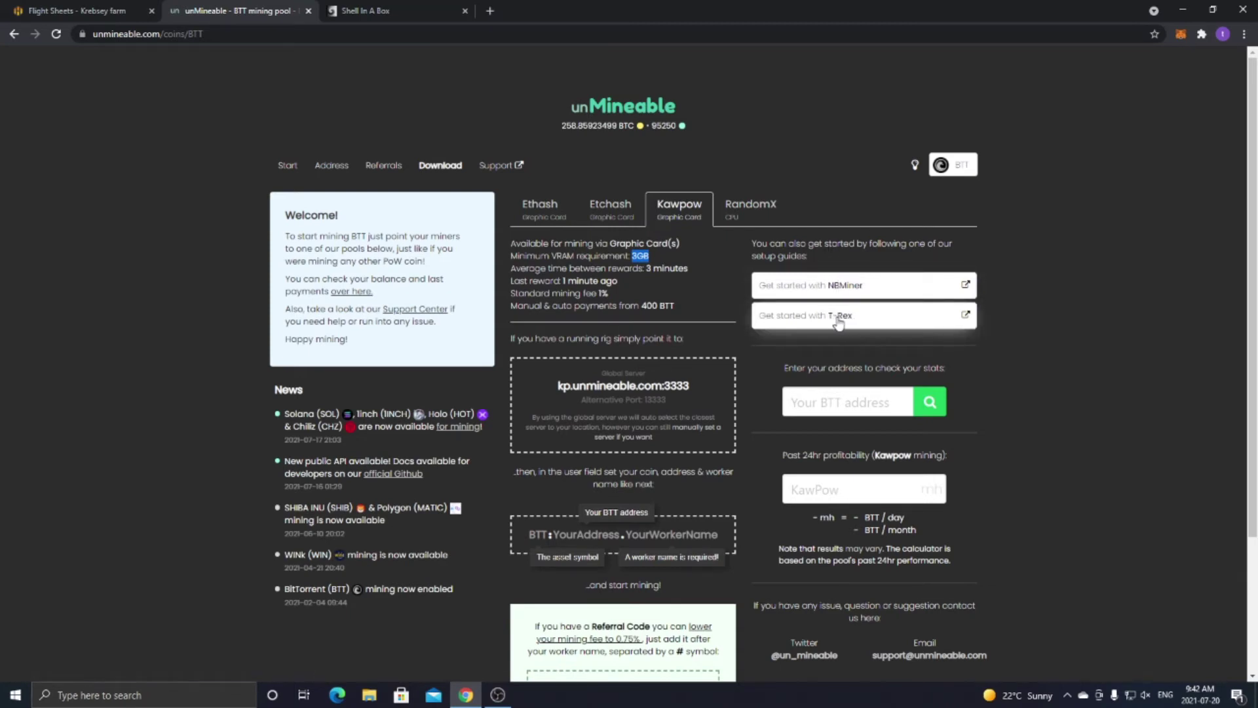
Search 't-r' and choose T-Rex Miner as the BTT flight sheet's miner.
click(76, 10)
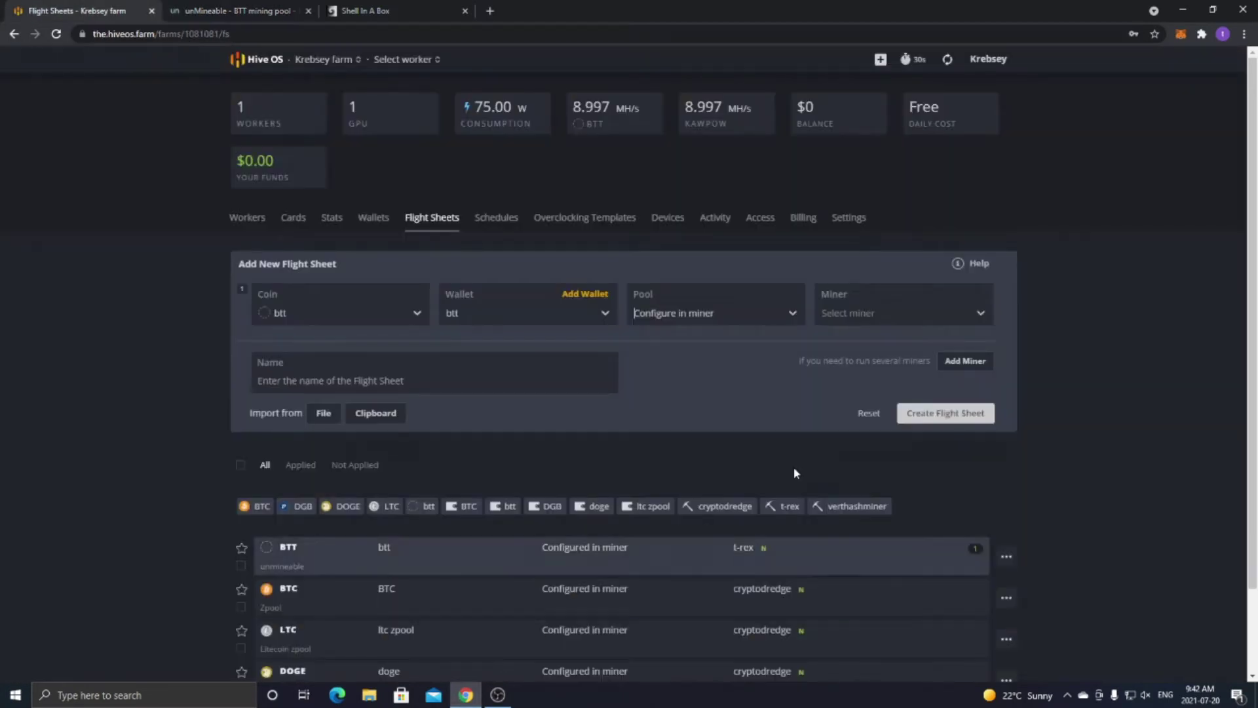
click(854, 316)
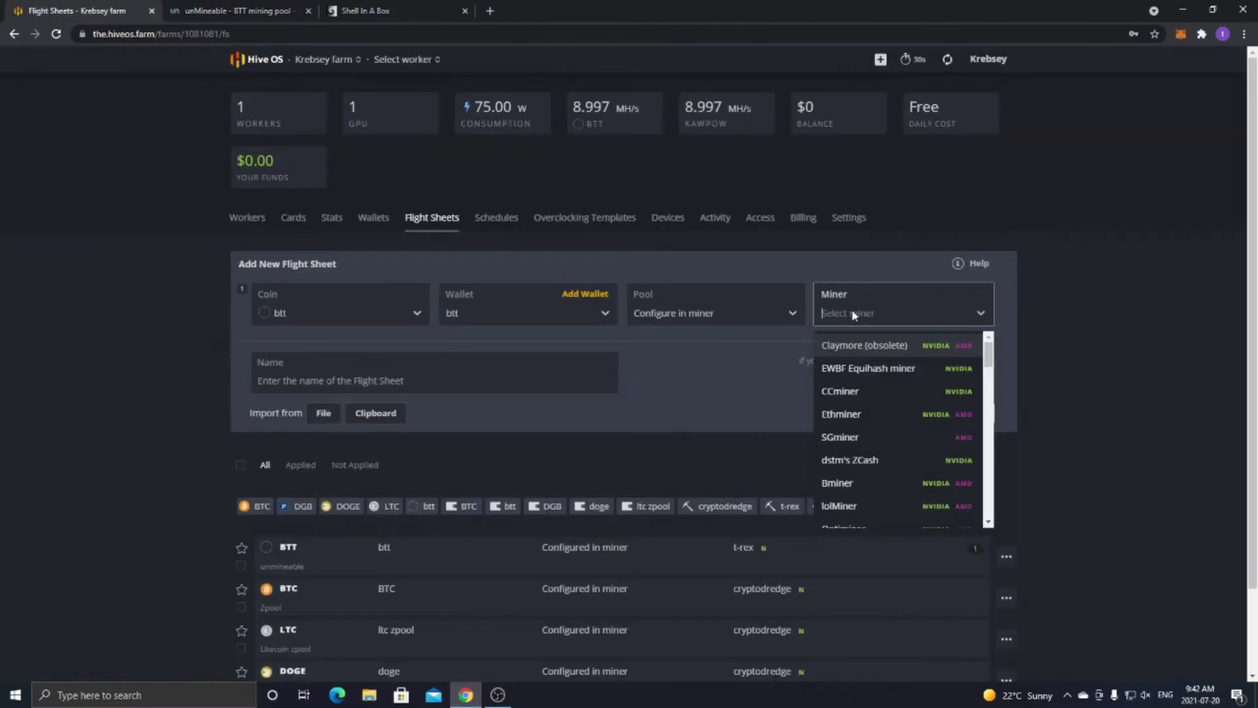
text(tr)
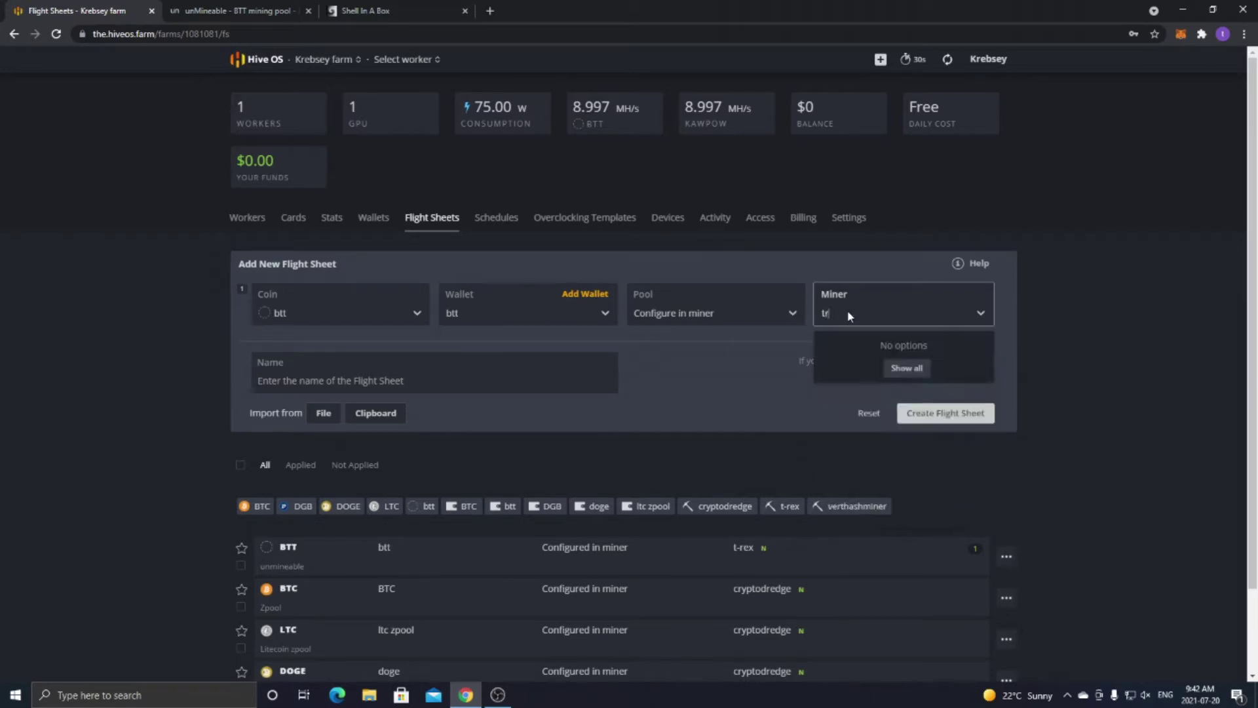
key(BackSpace)
text(-r)
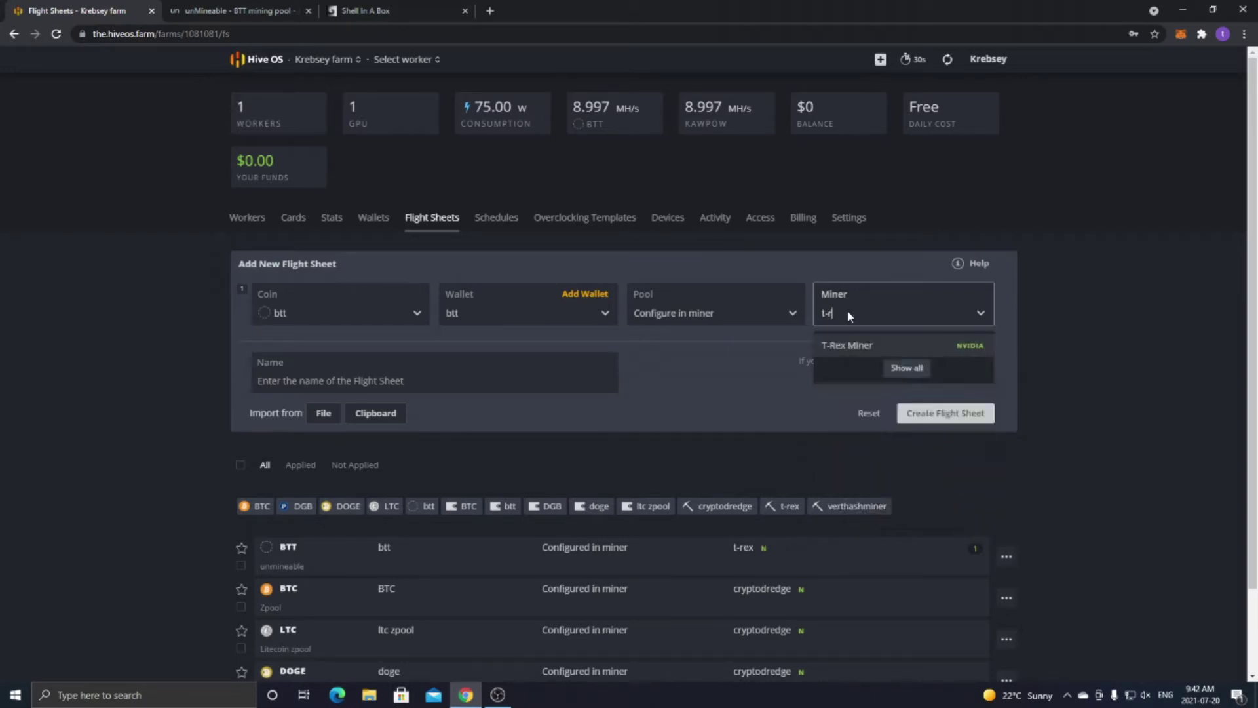
click(857, 345)
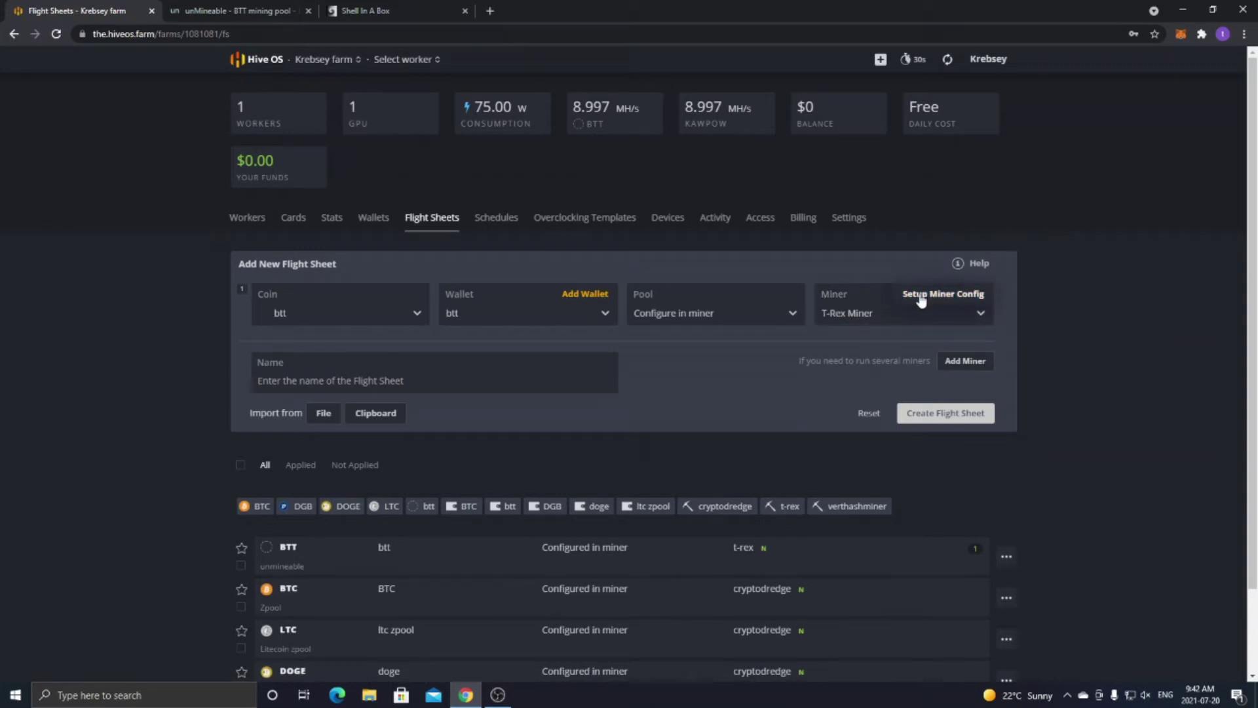
click(920, 297)
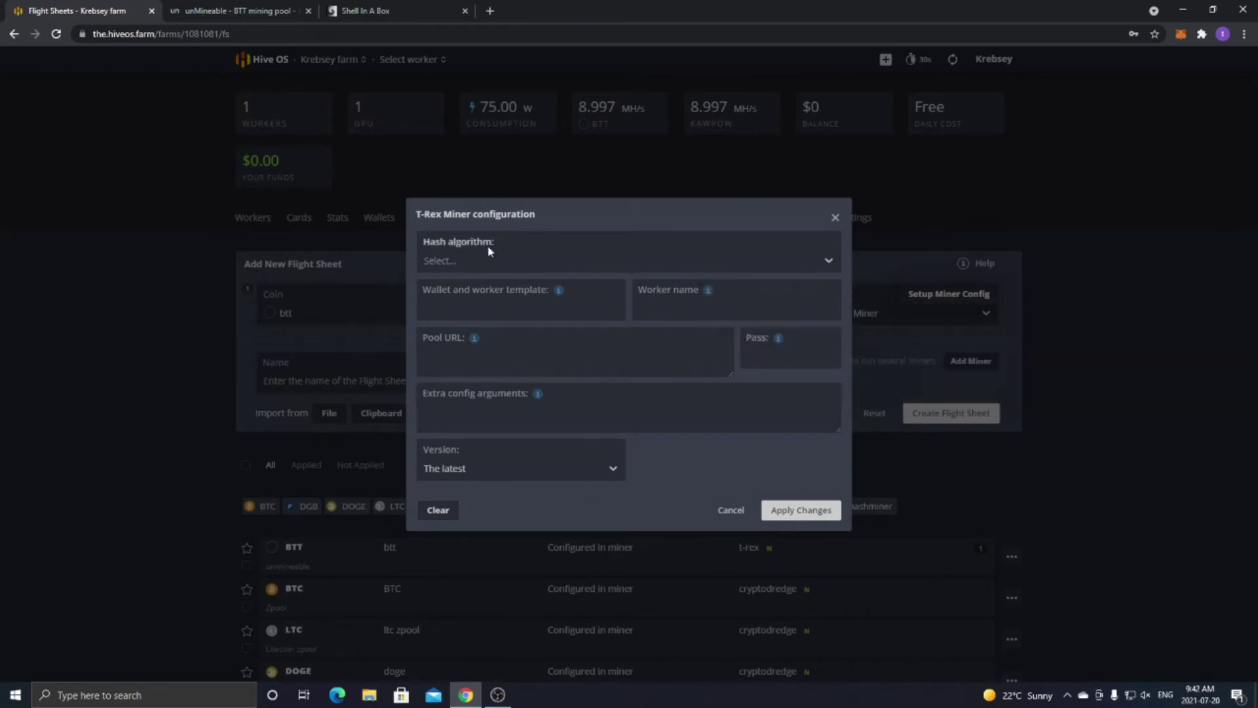
Set the T-Rex Miner configuration's hash algorithm to kawpow.
click(172, 8)
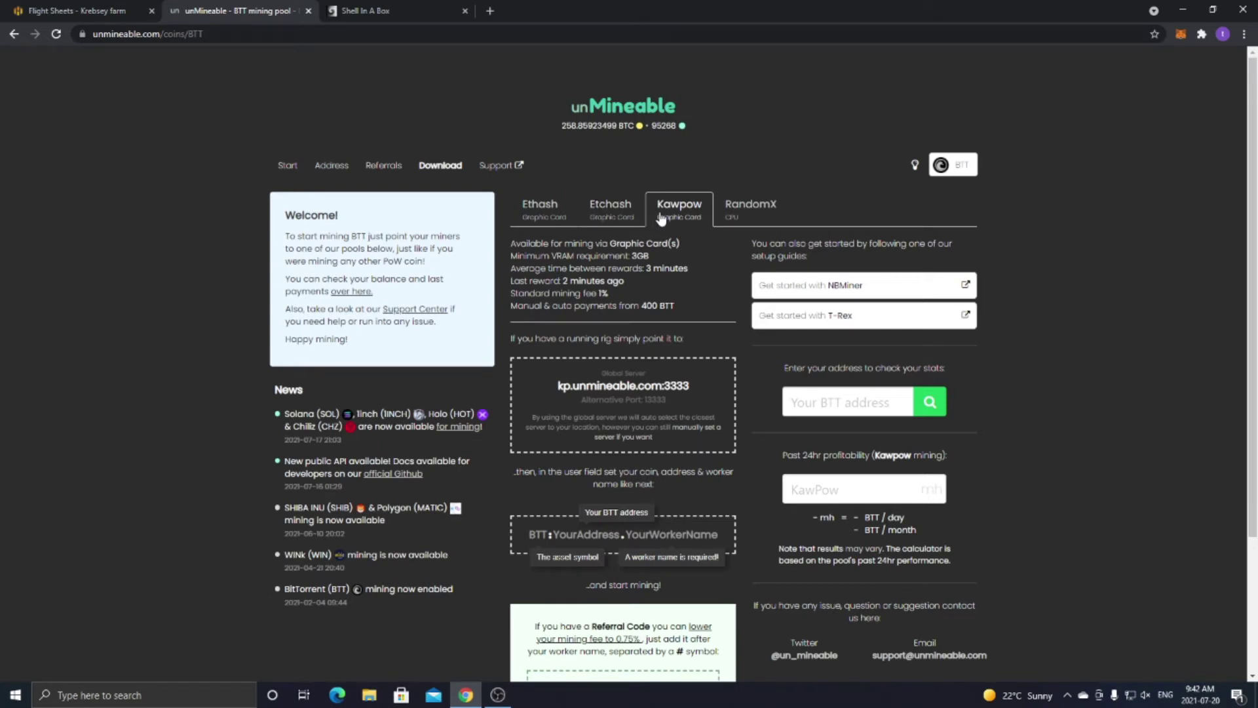
click(69, 11)
click(478, 260)
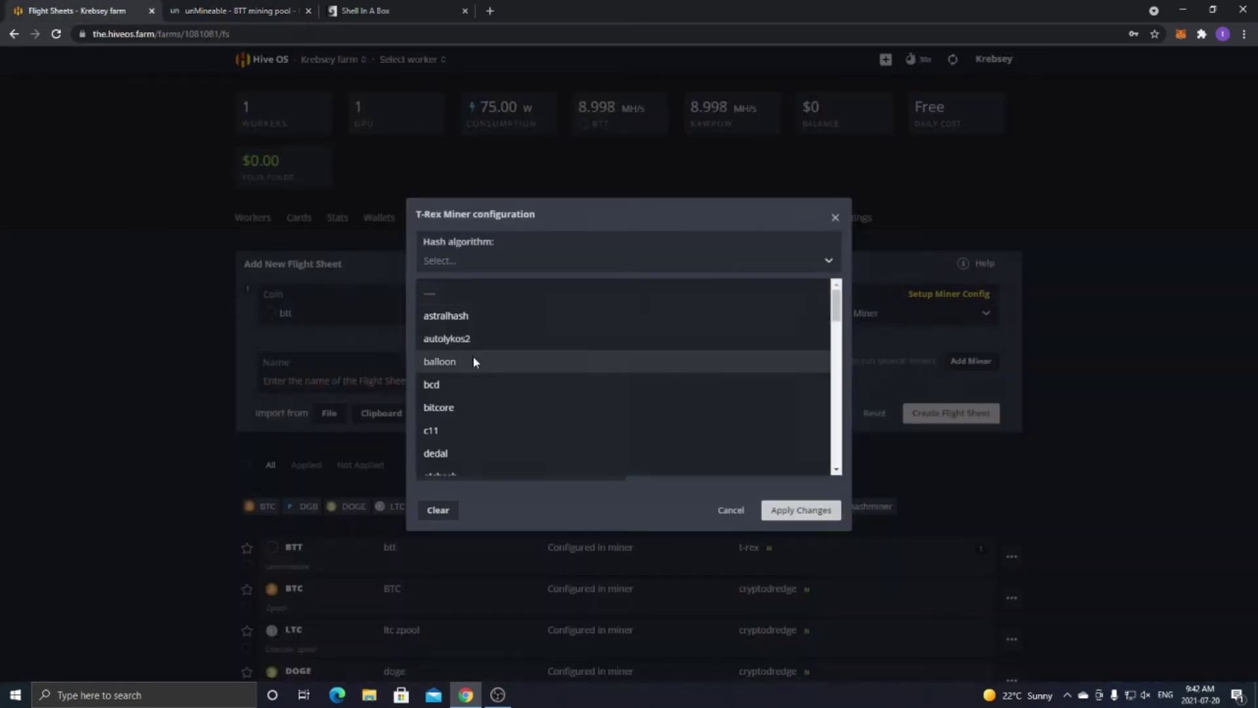
scroll(468, 354, down, 4)
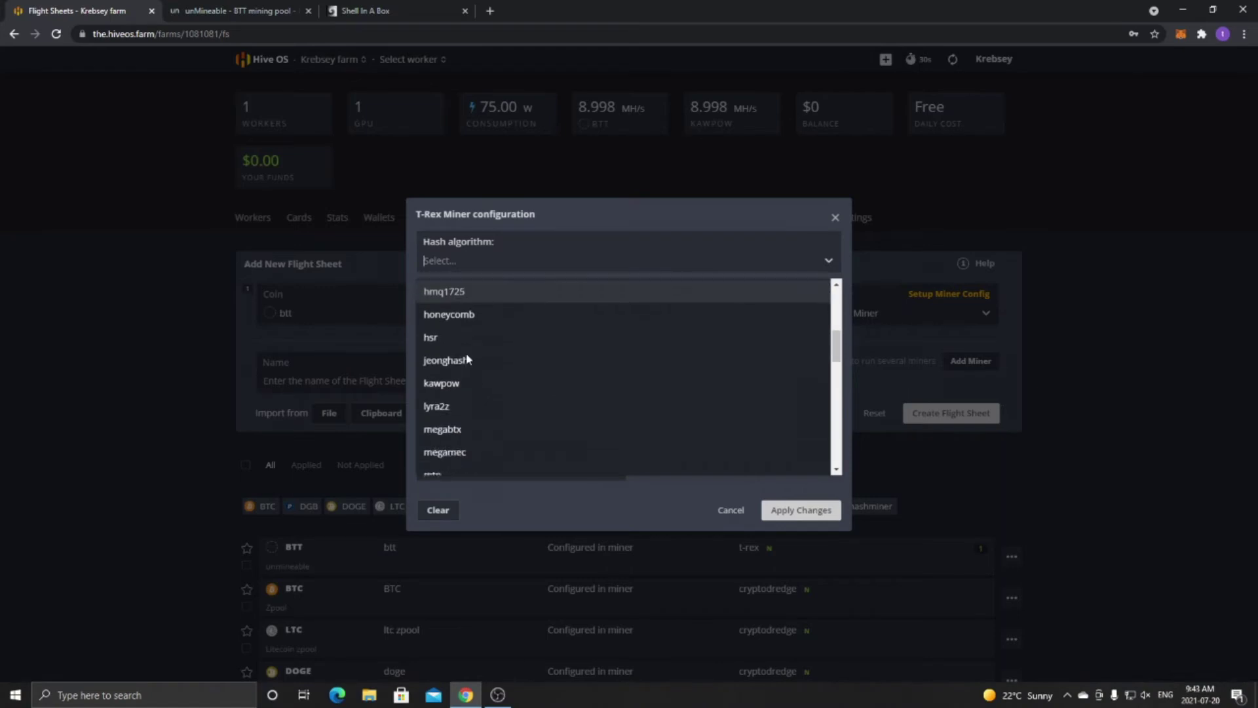
click(455, 378)
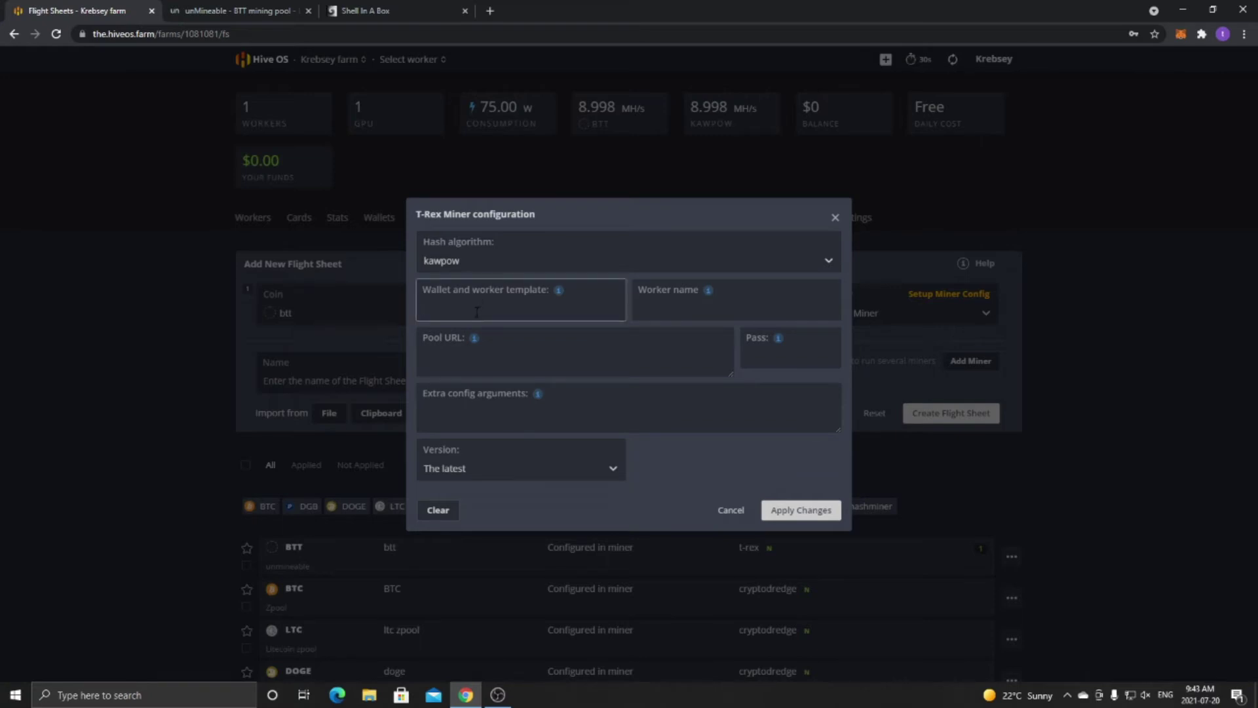
click(282, 11)
Fill the wallet and worker template with BTT:, the copied BTT wallet address, and .GTX1650.
scroll(531, 365, down, 3)
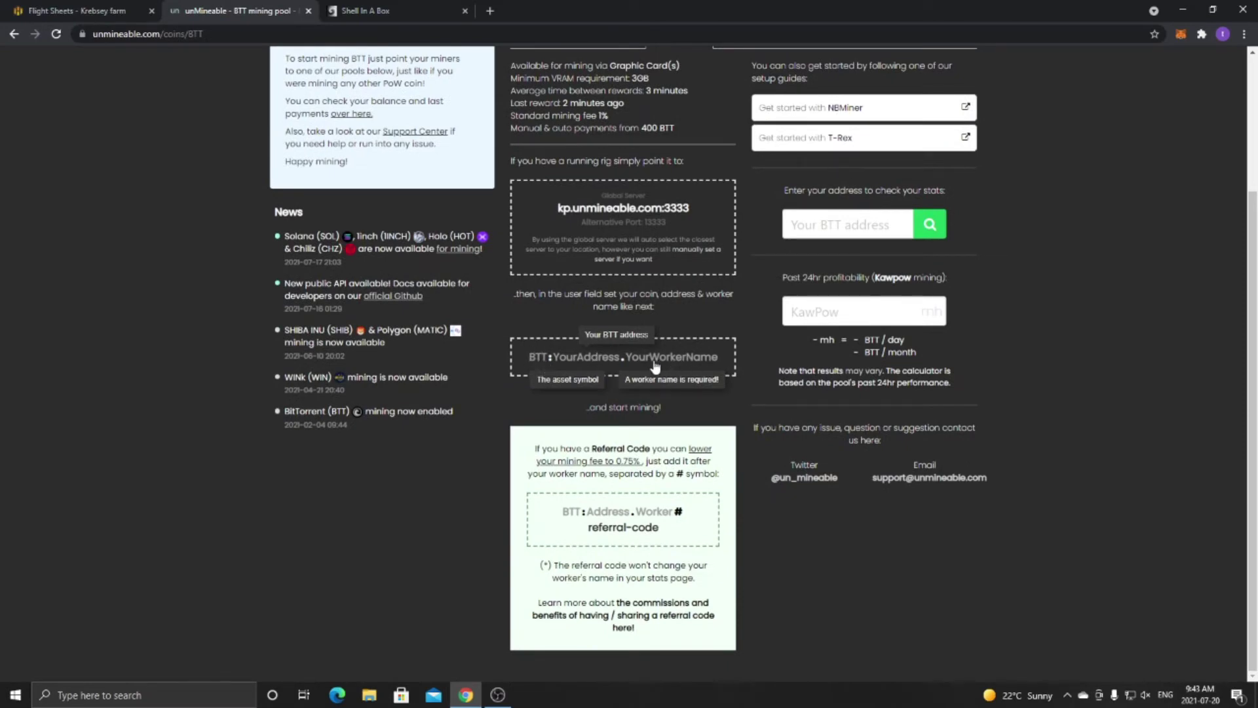
click(46, 10)
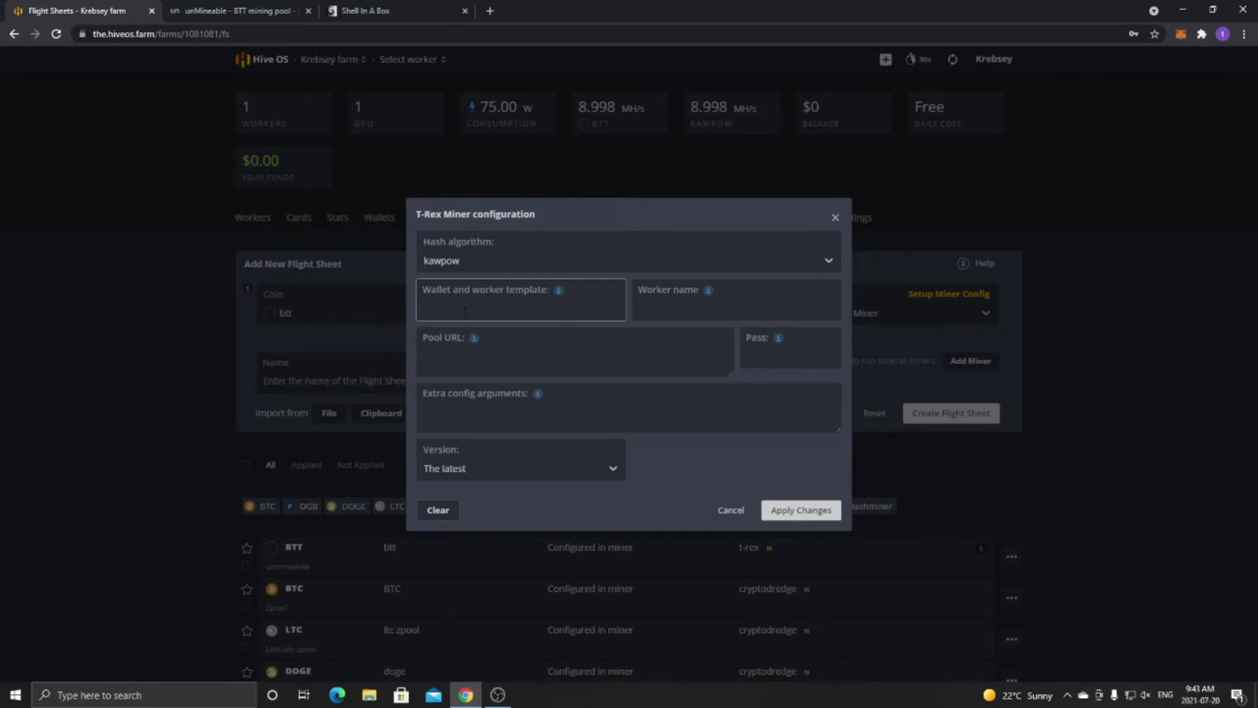
text(BTT:)
click(249, 8)
click(244, 31)
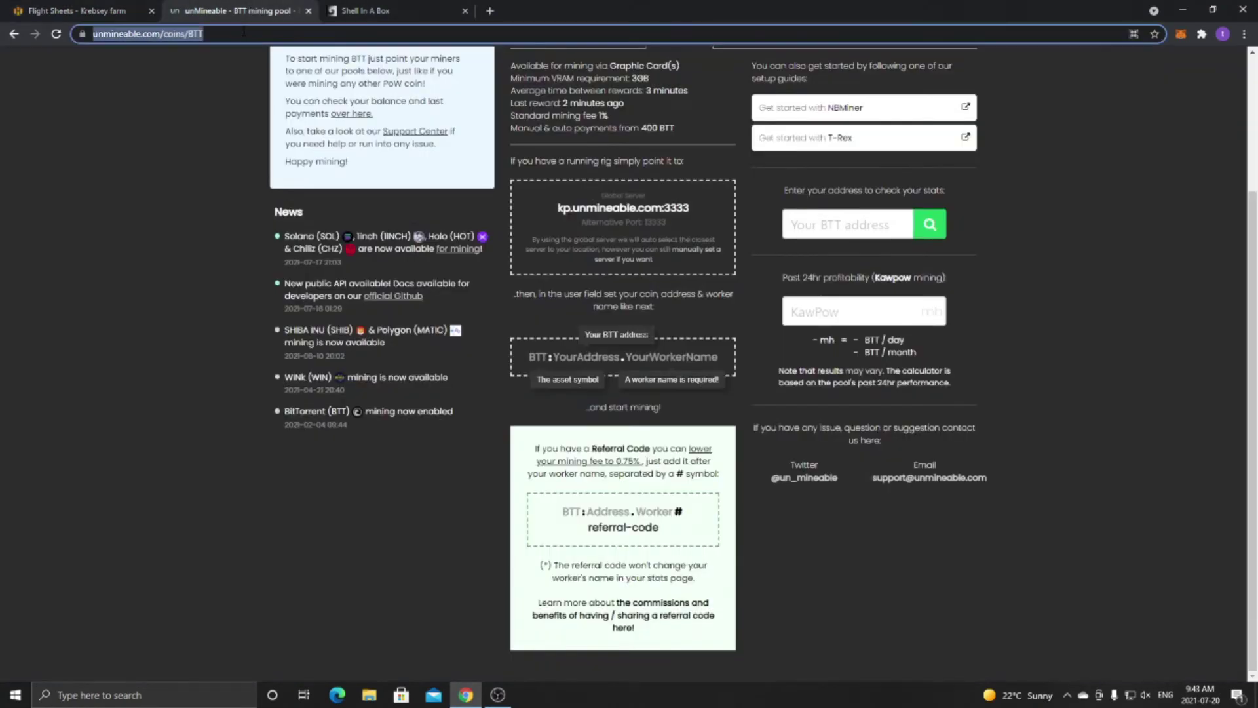
click(244, 31)
text(//)
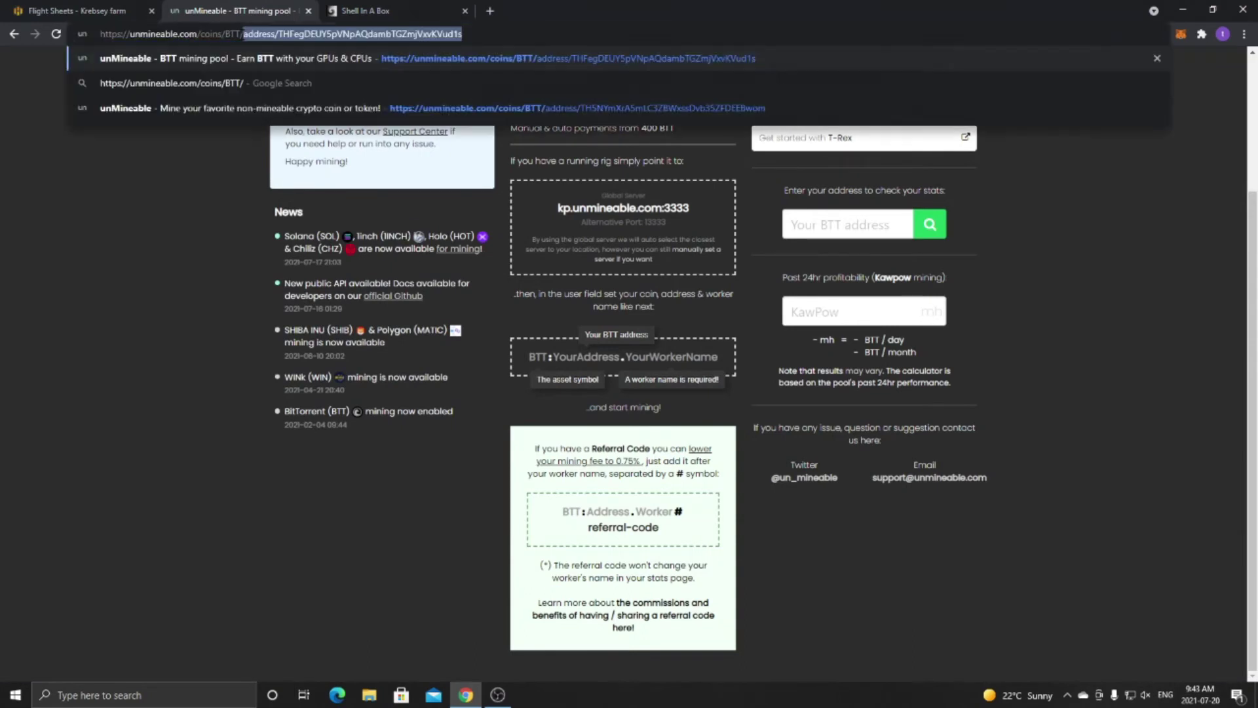
text(address/)
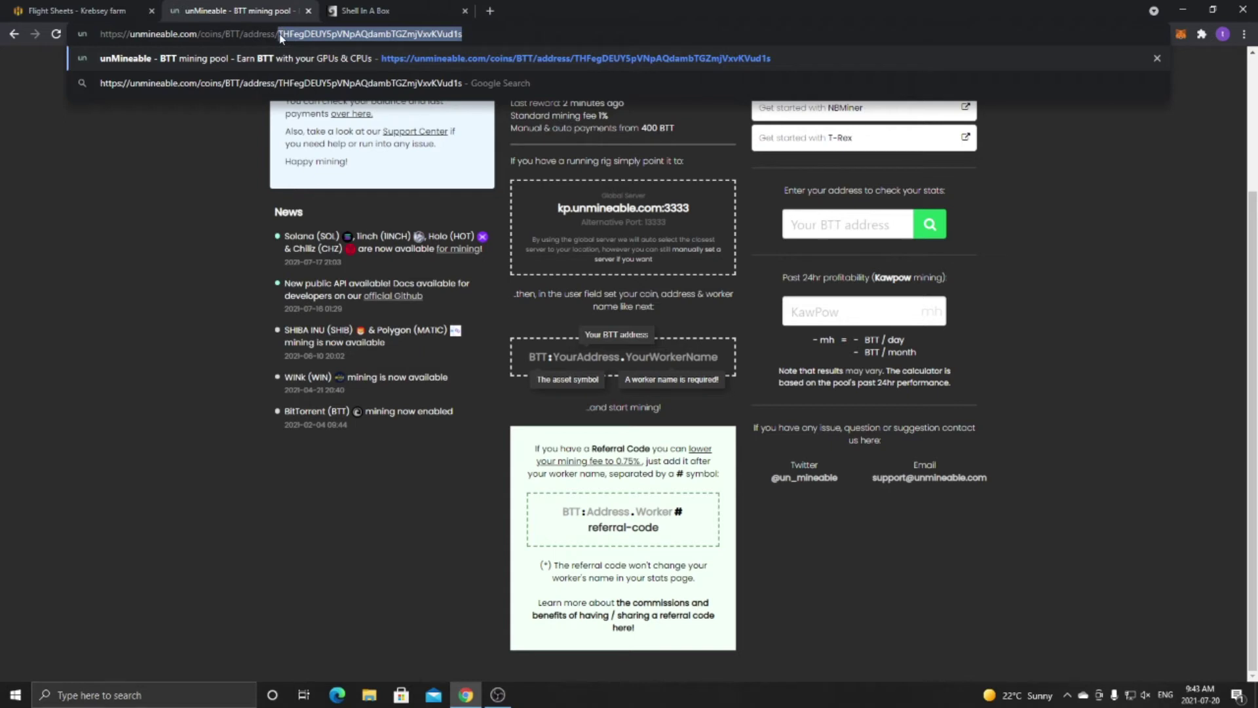
click(191, 142)
click(77, 10)
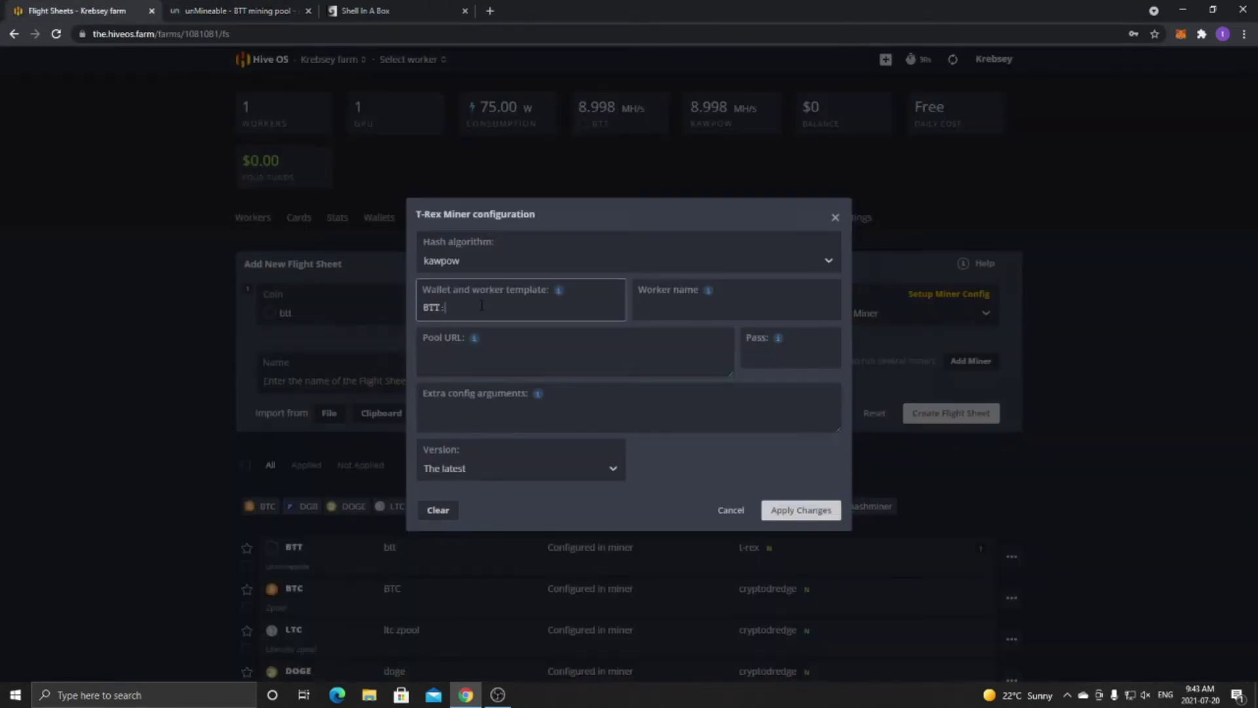
text(THFegDEUY5pVNpAQdambTGZmjVxvKVud1s)
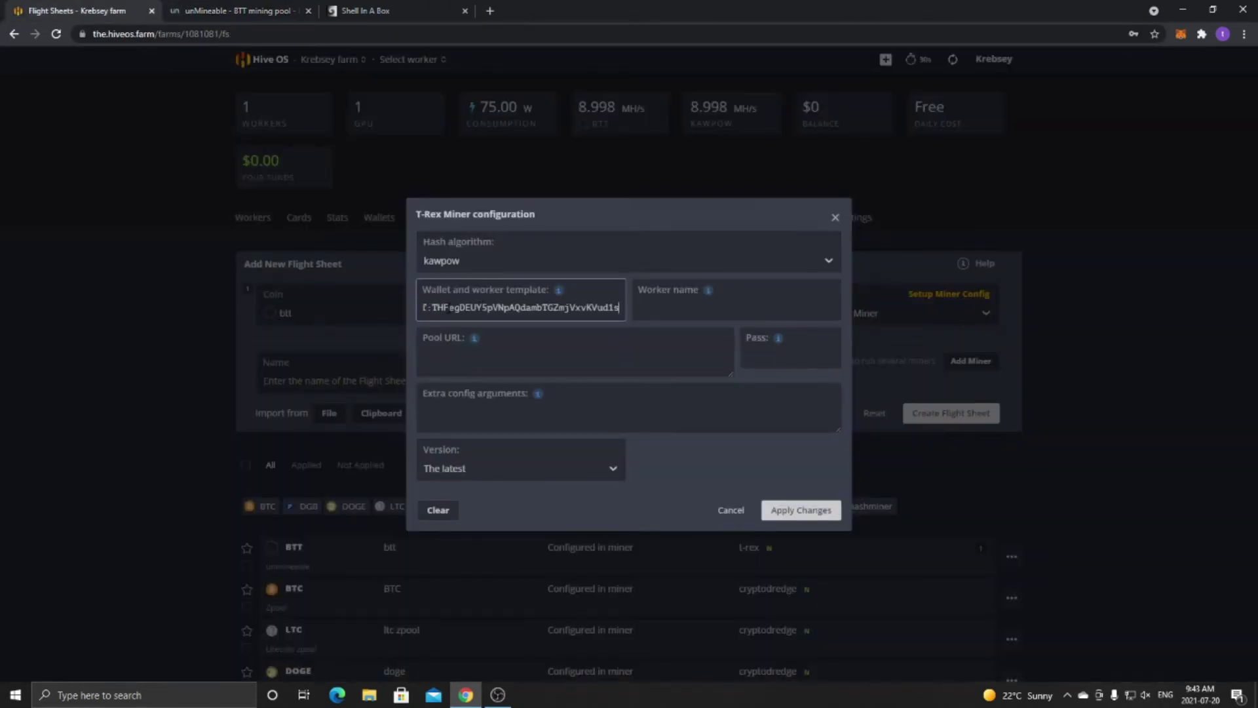
text(.)
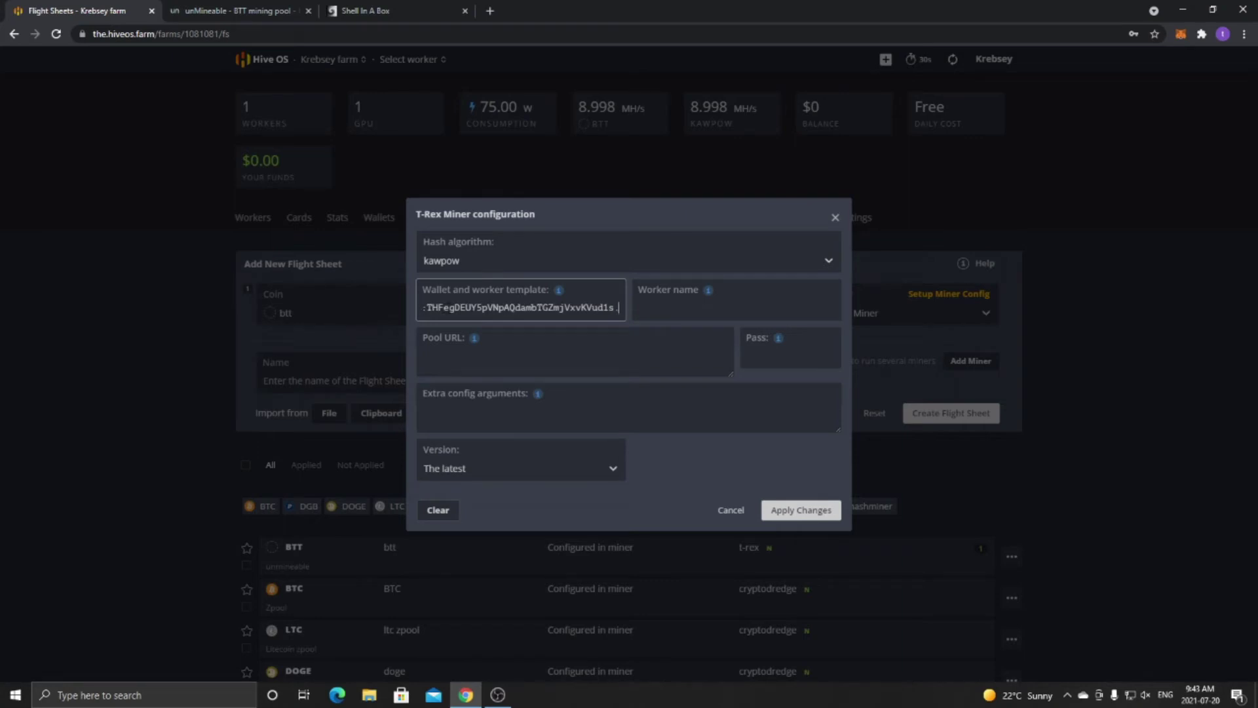
text(GT)
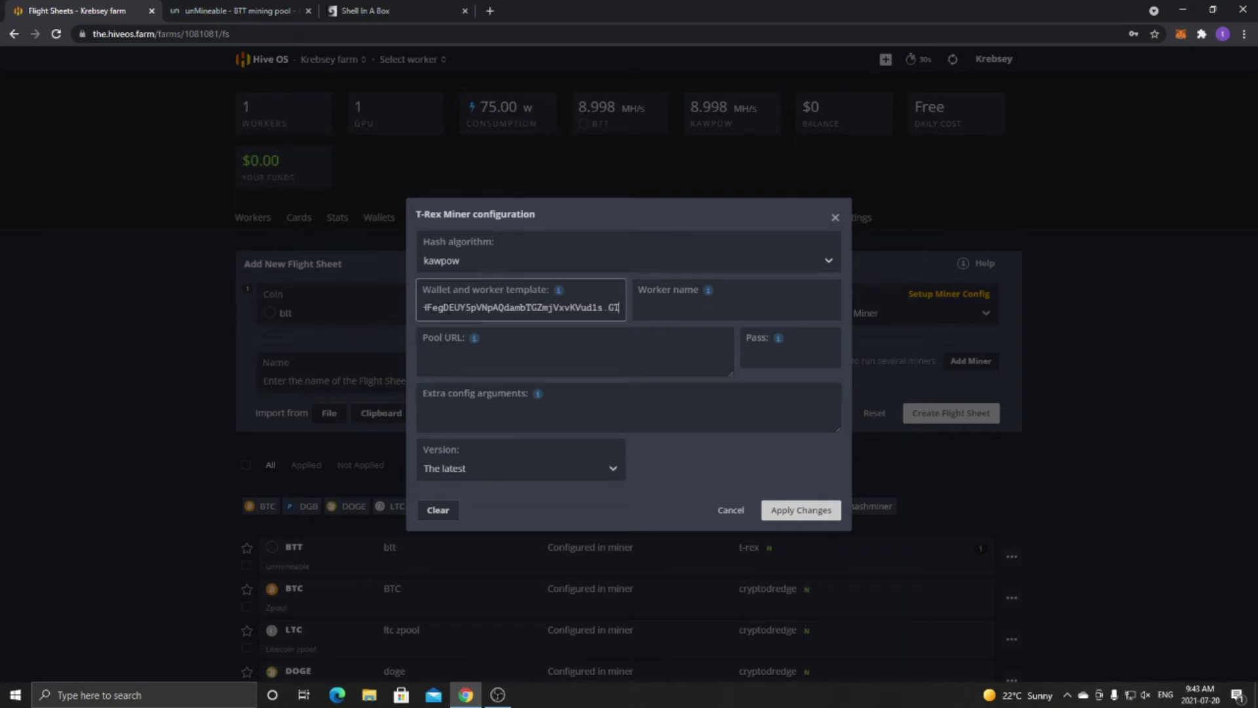
text(X16)
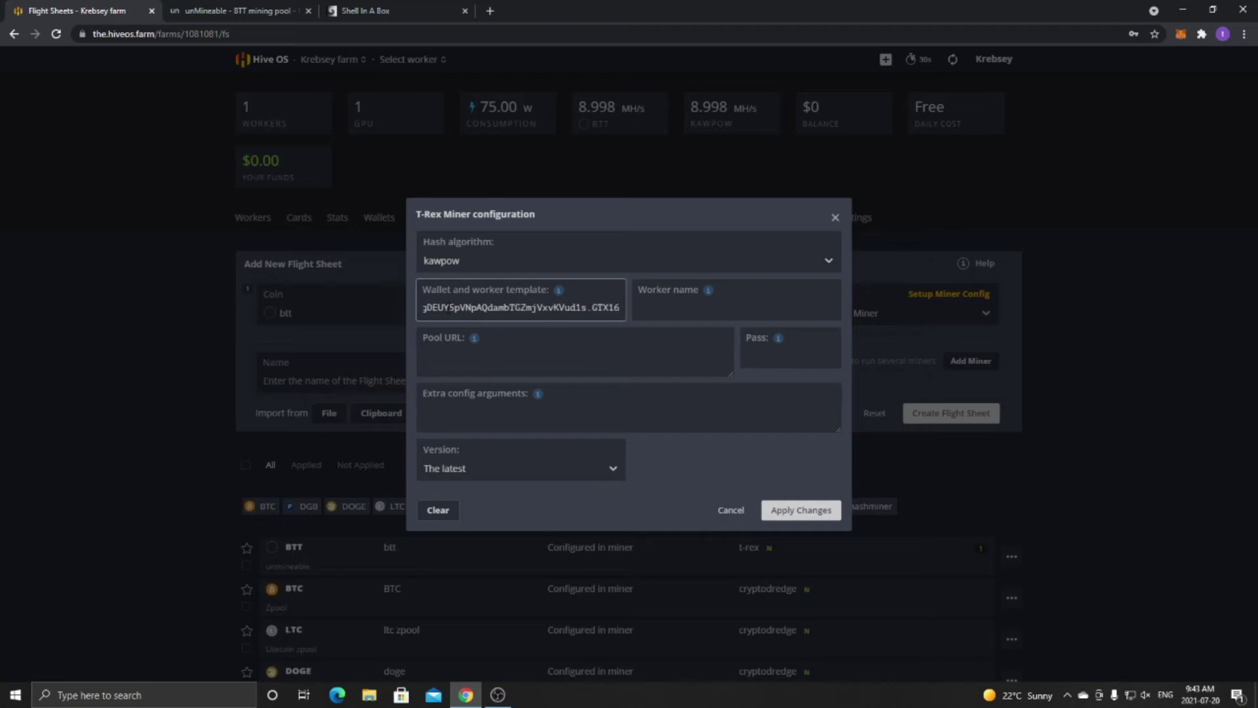
text(50)
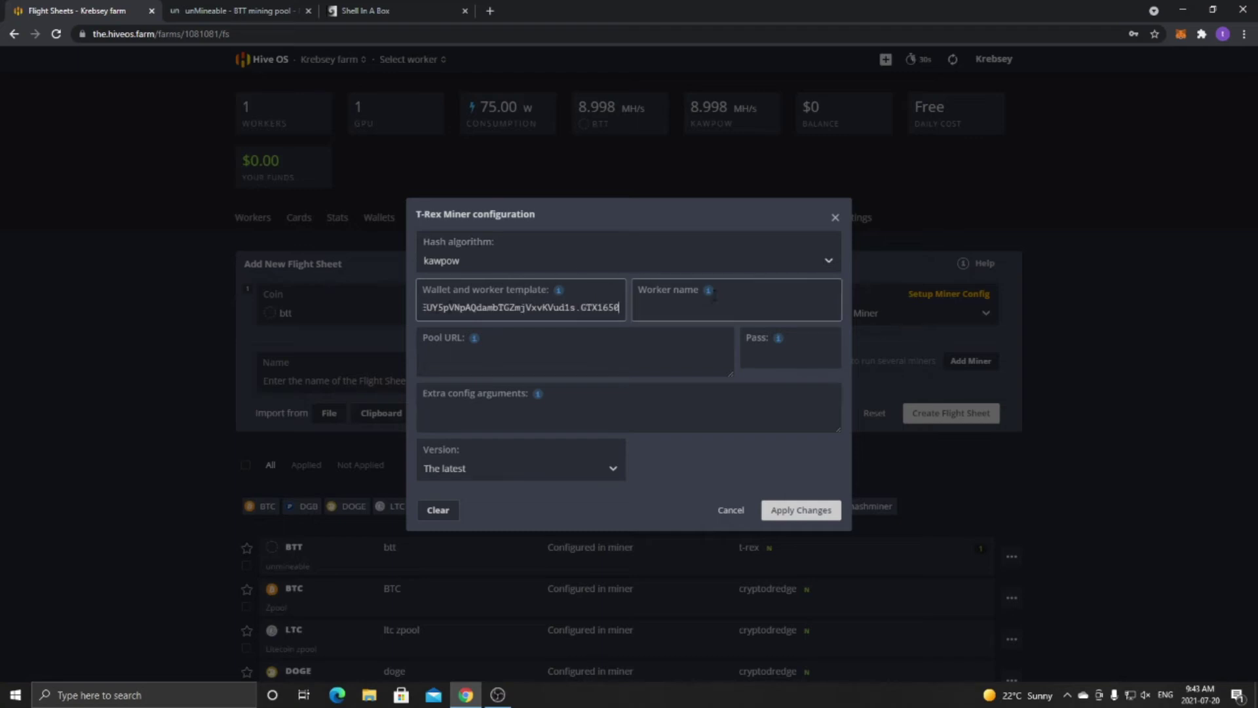
Insert %WORKER_NAME% as the worker name and copy unMineable's Kawpow server address.
mouse_move(708, 295)
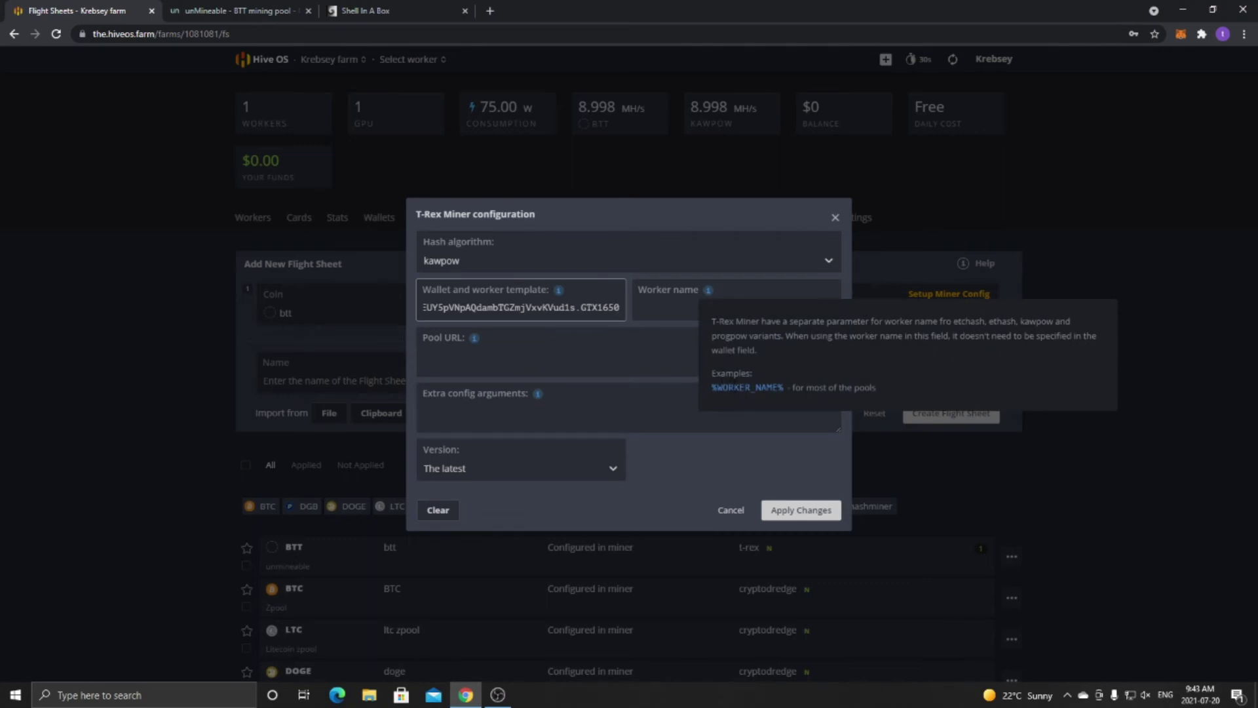
click(732, 387)
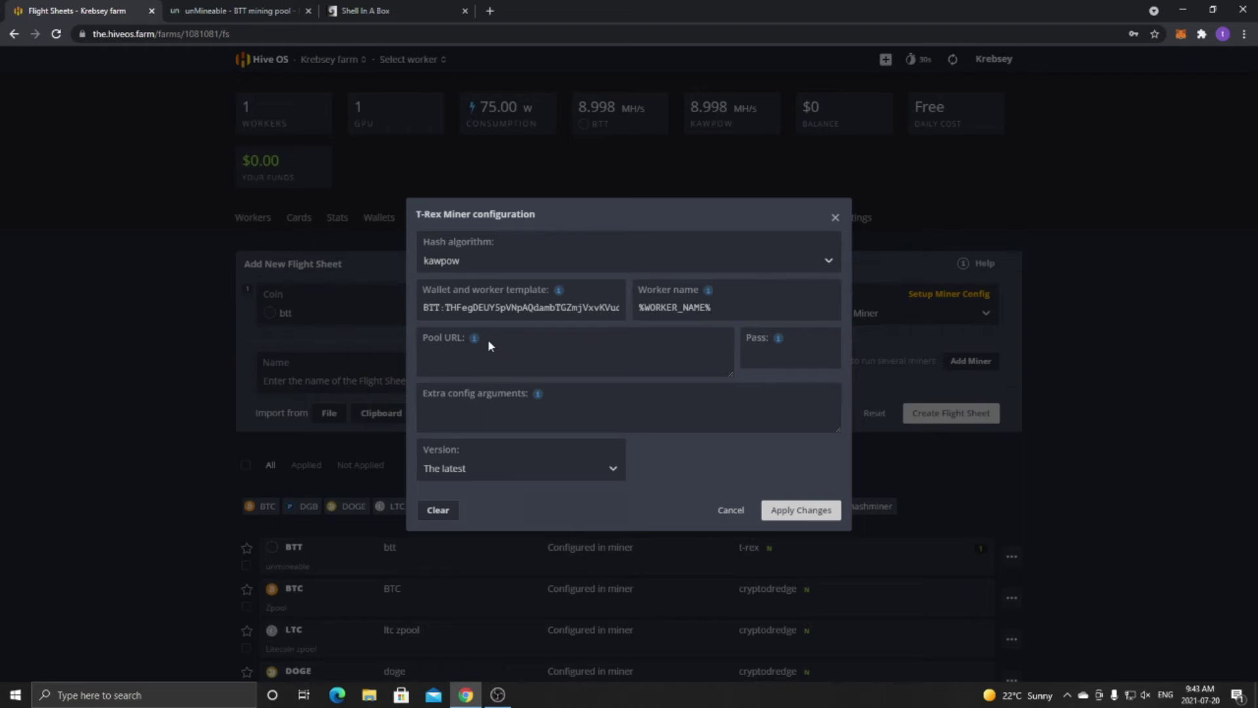
click(230, 5)
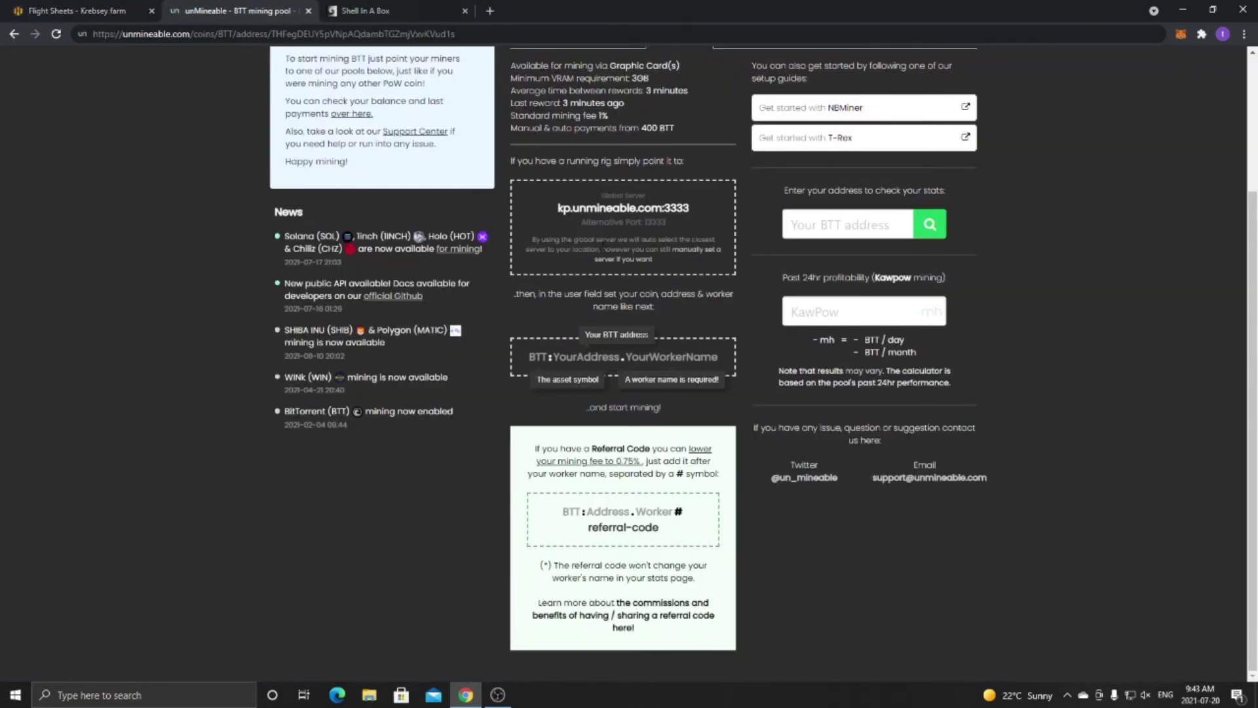
scroll(610, 262, up, 3)
click(609, 207)
click(542, 213)
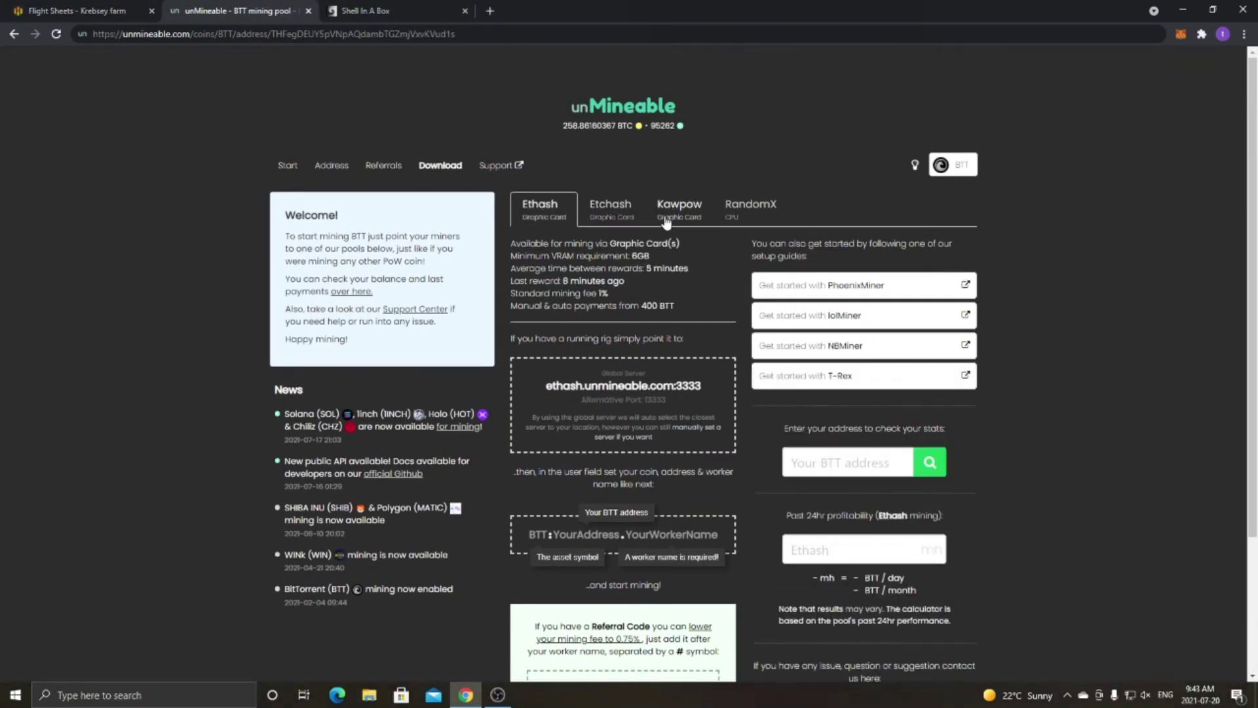
click(671, 213)
click(616, 387)
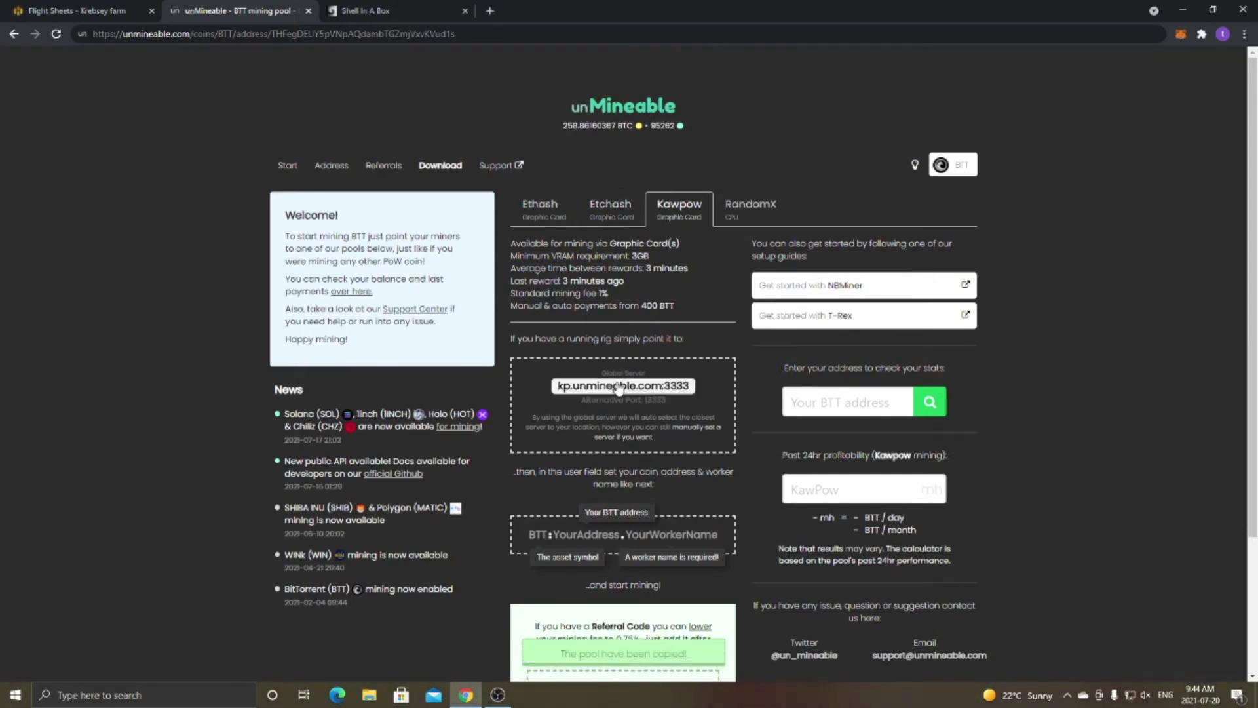
click(84, 8)
click(459, 366)
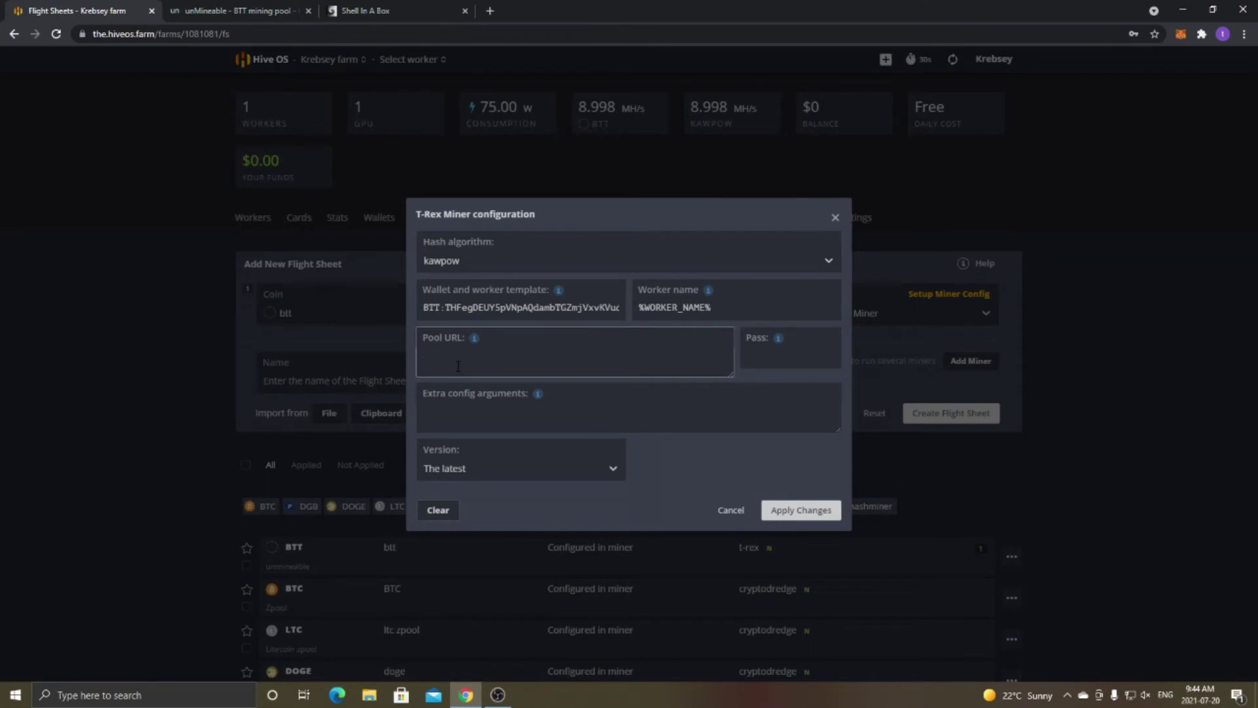
key(ctrl+v)
mouse_move(473, 338)
click(764, 351)
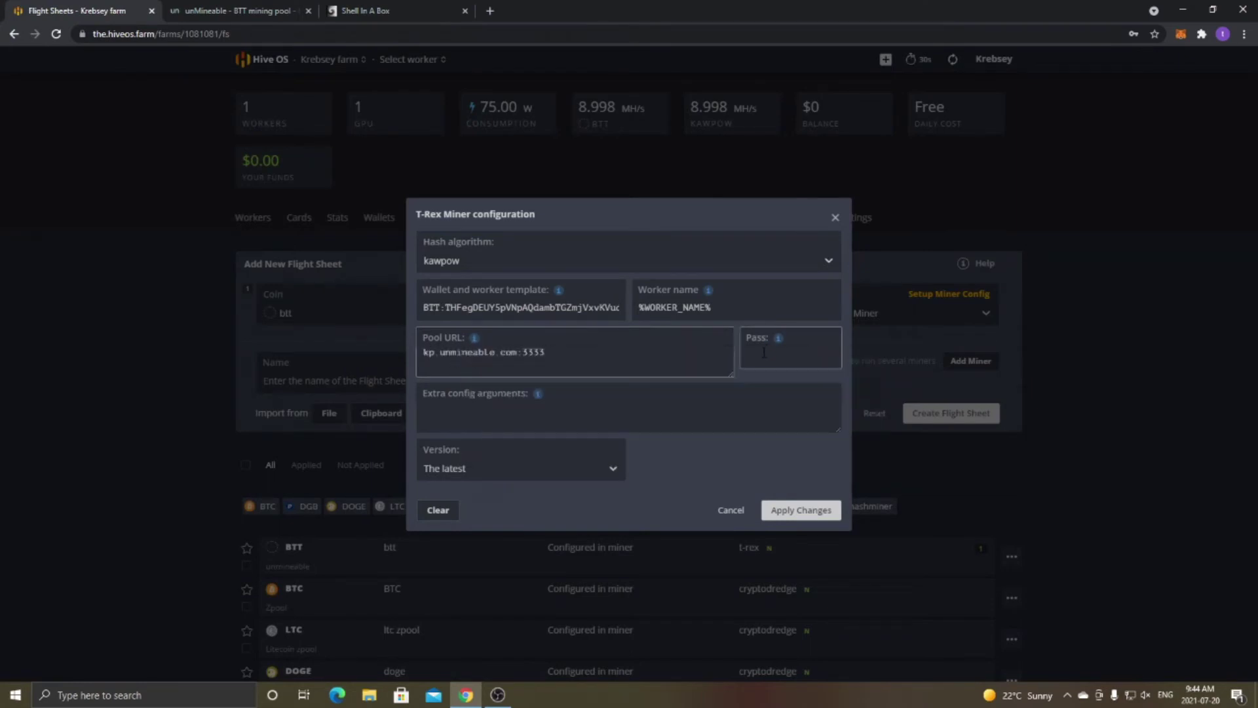
click(778, 357)
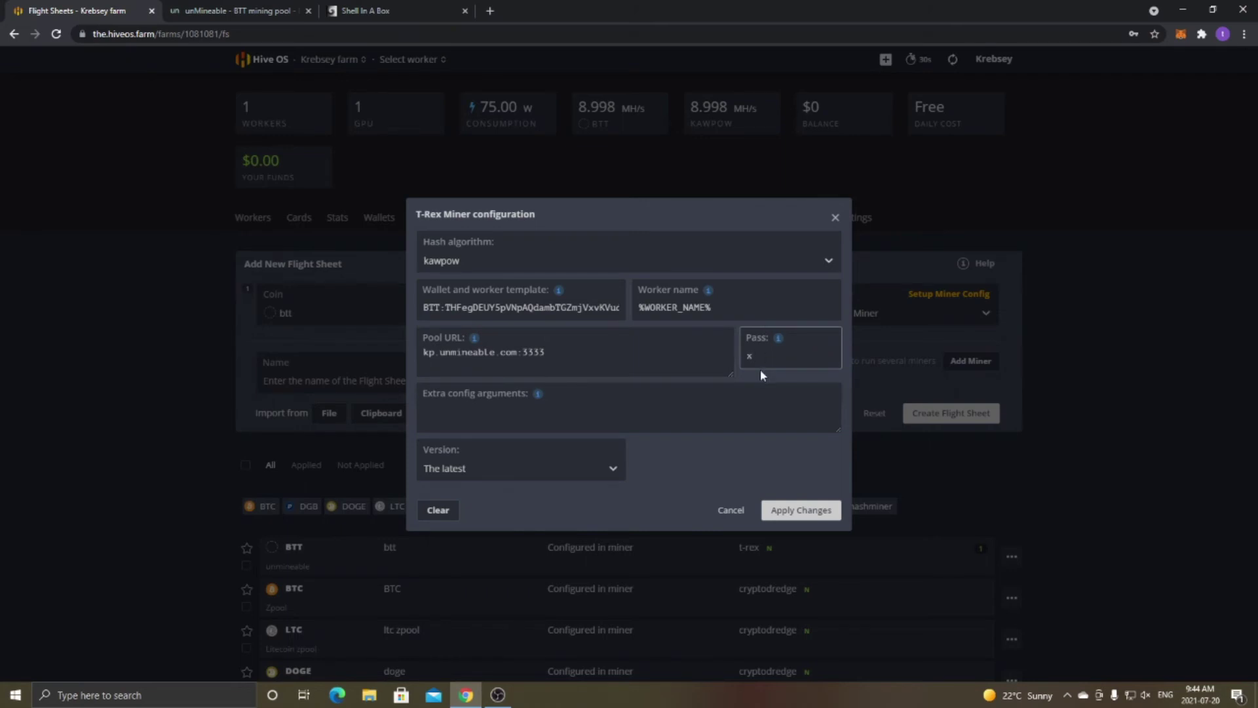
click(424, 307)
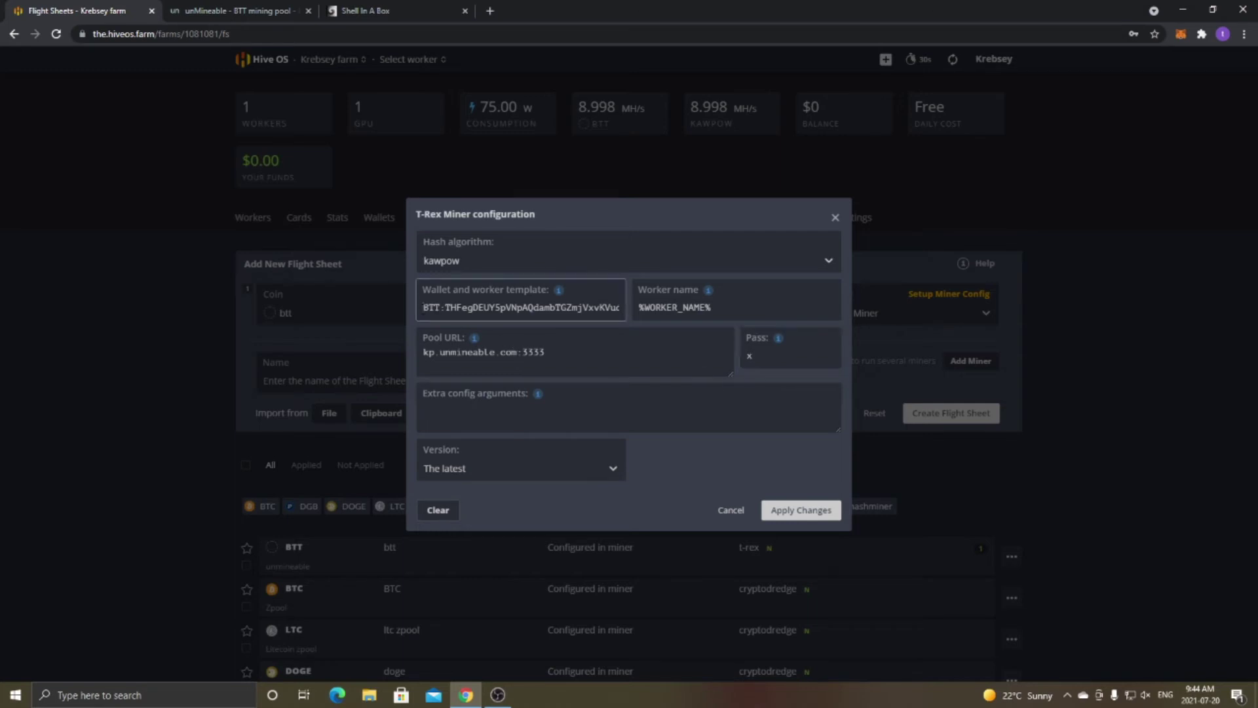
Review the BTT wallet.worker template and pool fields, then cancel the T-Rex Miner settings unchanged.
drag(423, 308, 442, 312)
click(445, 315)
drag(446, 308, 629, 308)
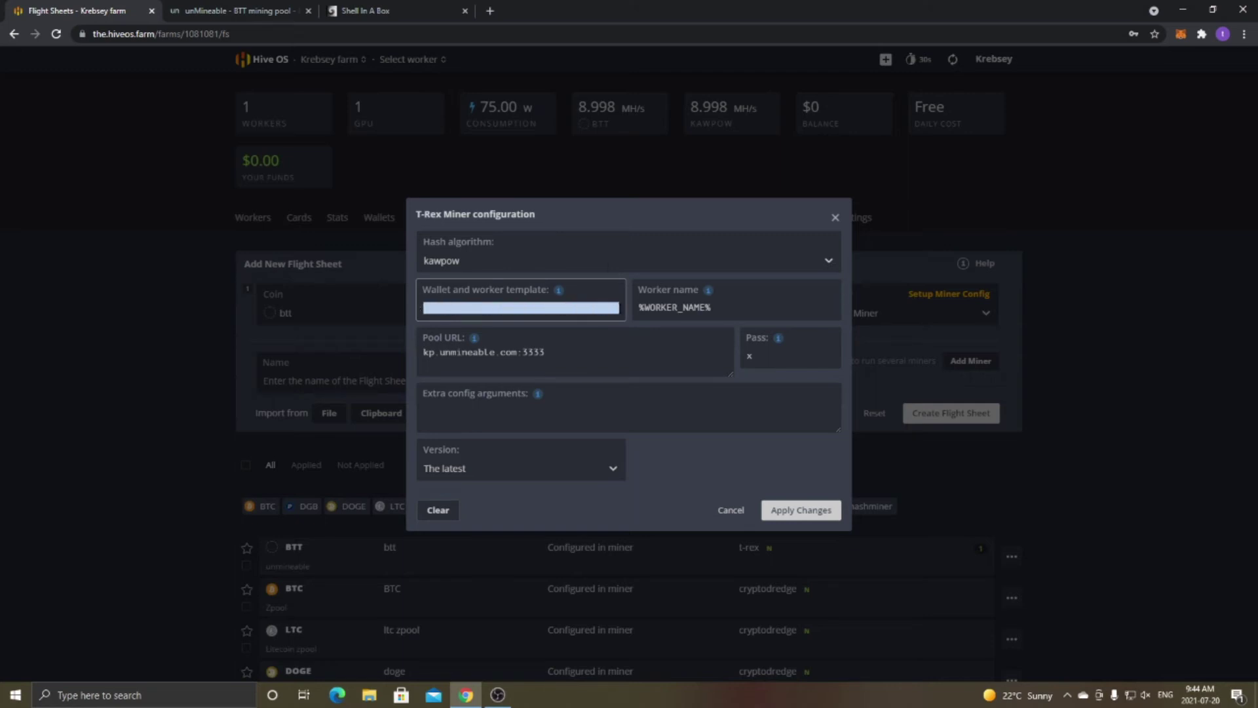
click(585, 308)
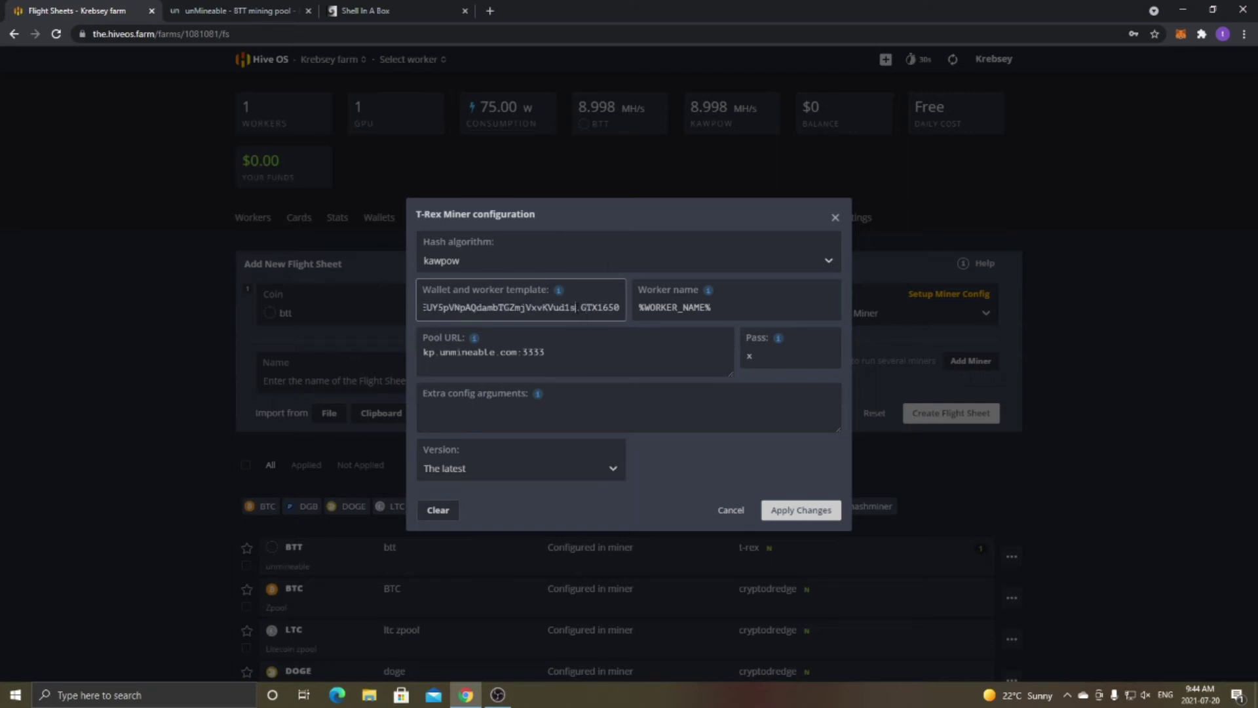
double_click(578, 308)
click(594, 376)
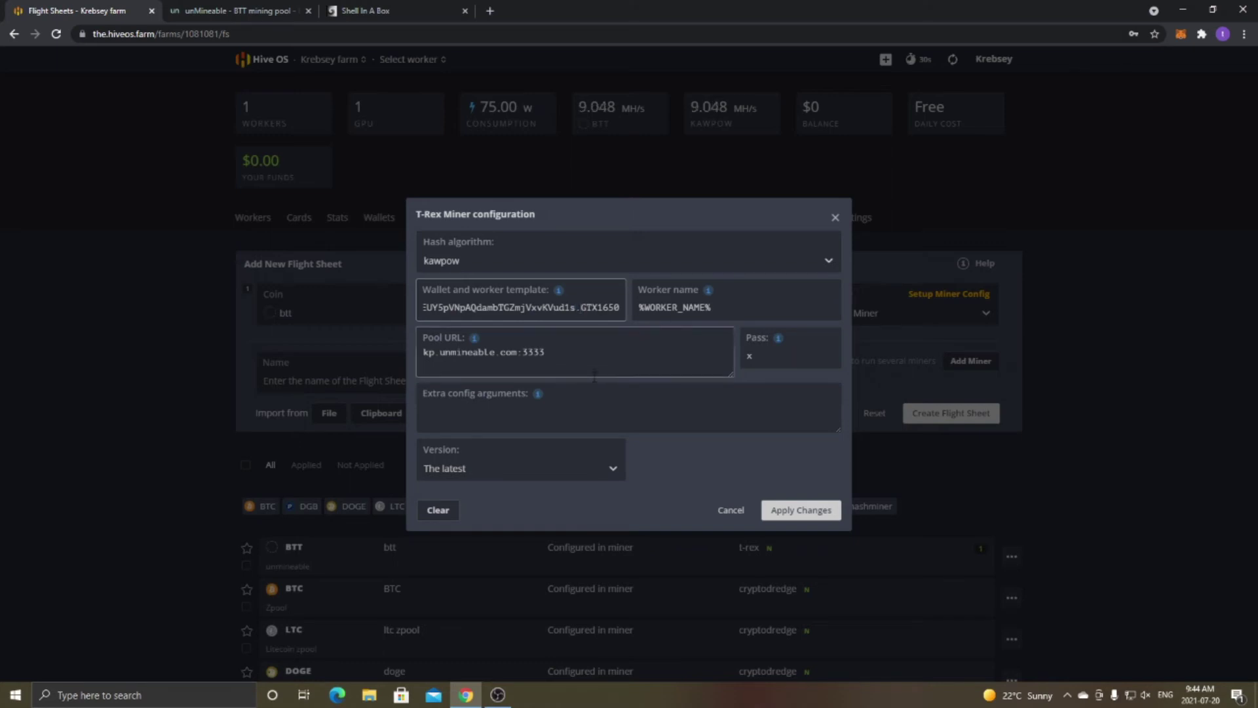
click(790, 361)
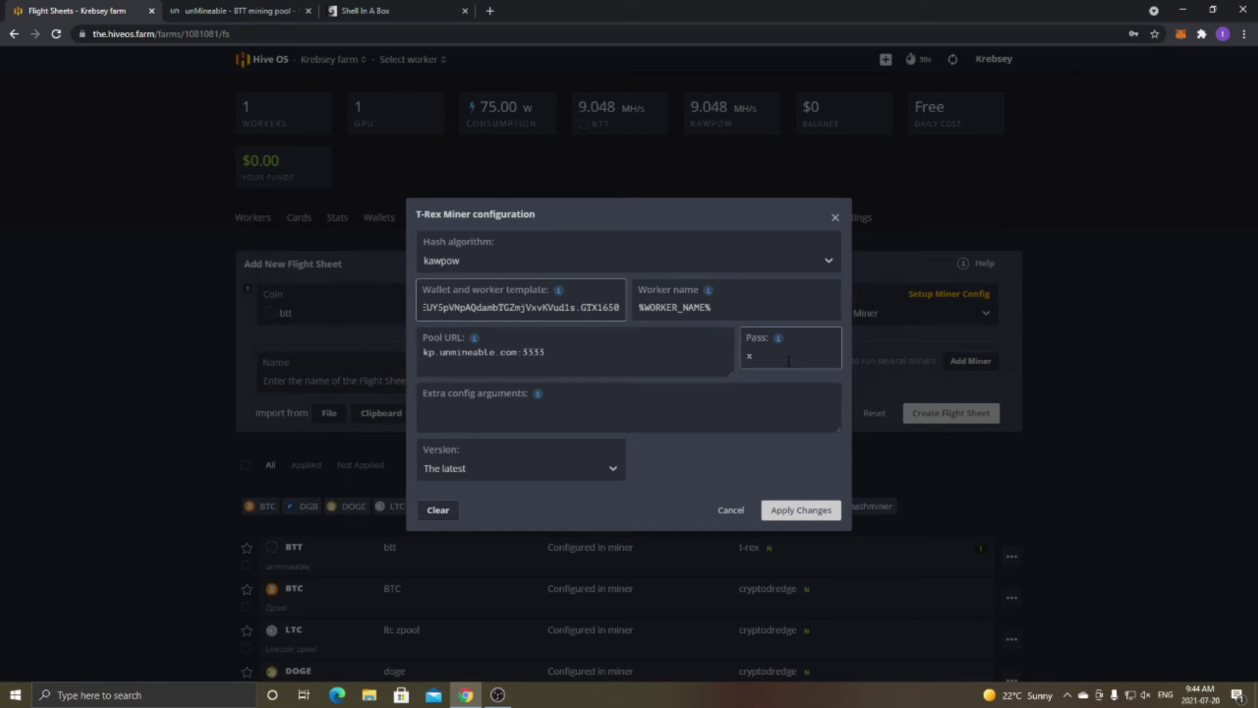
click(732, 513)
scroll(477, 401, down, 2)
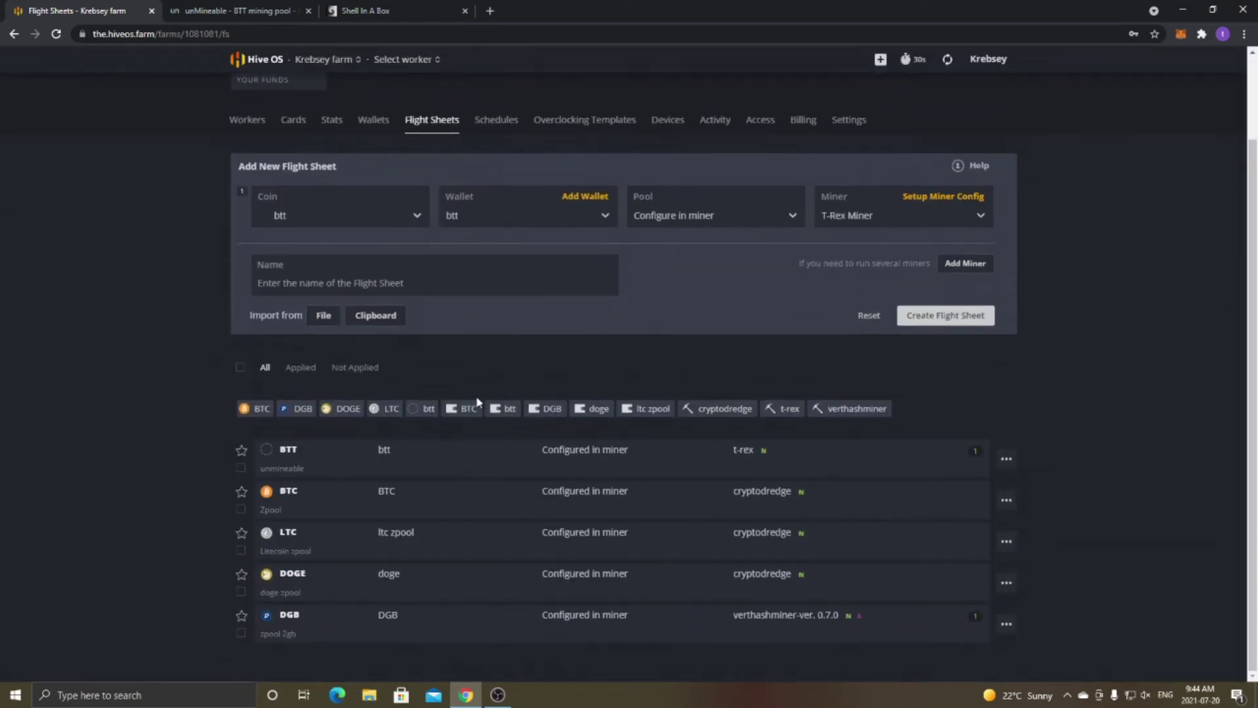
Inspect the btt flight sheet's T-Rex miner details, then open the GTX 1650 4GB worker.
click(508, 449)
scroll(333, 400, down, 1)
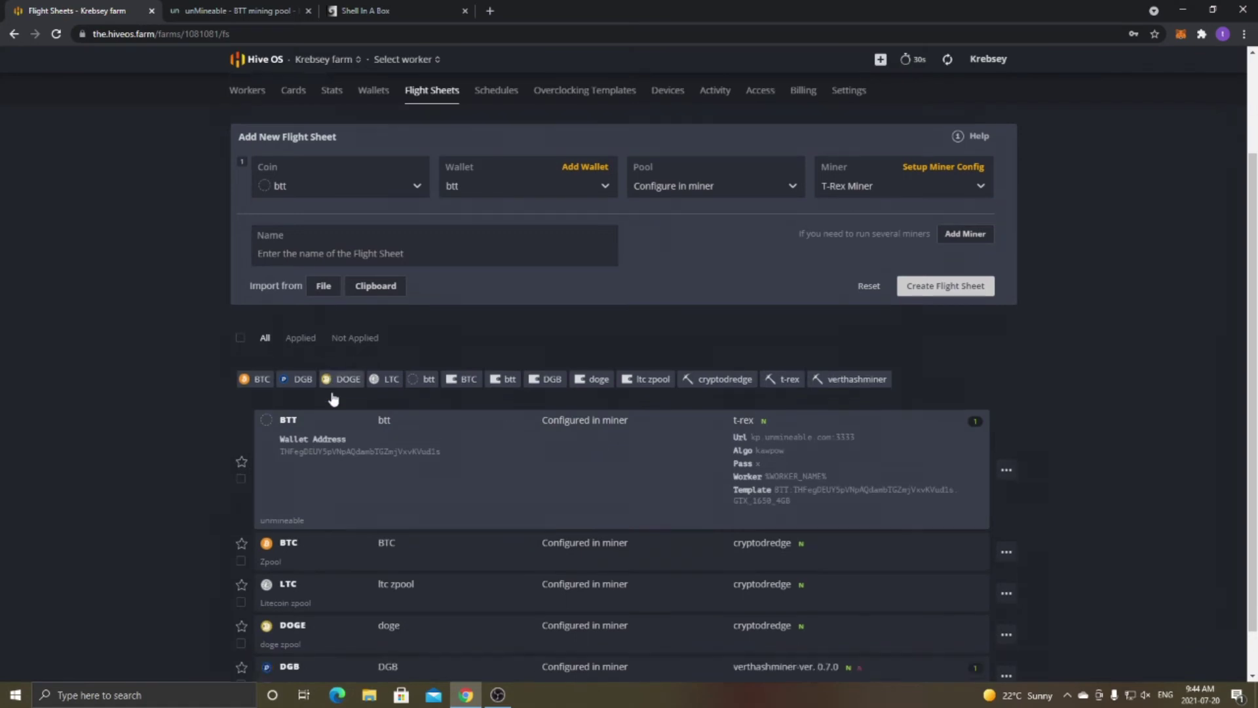
scroll(334, 399, down, 1)
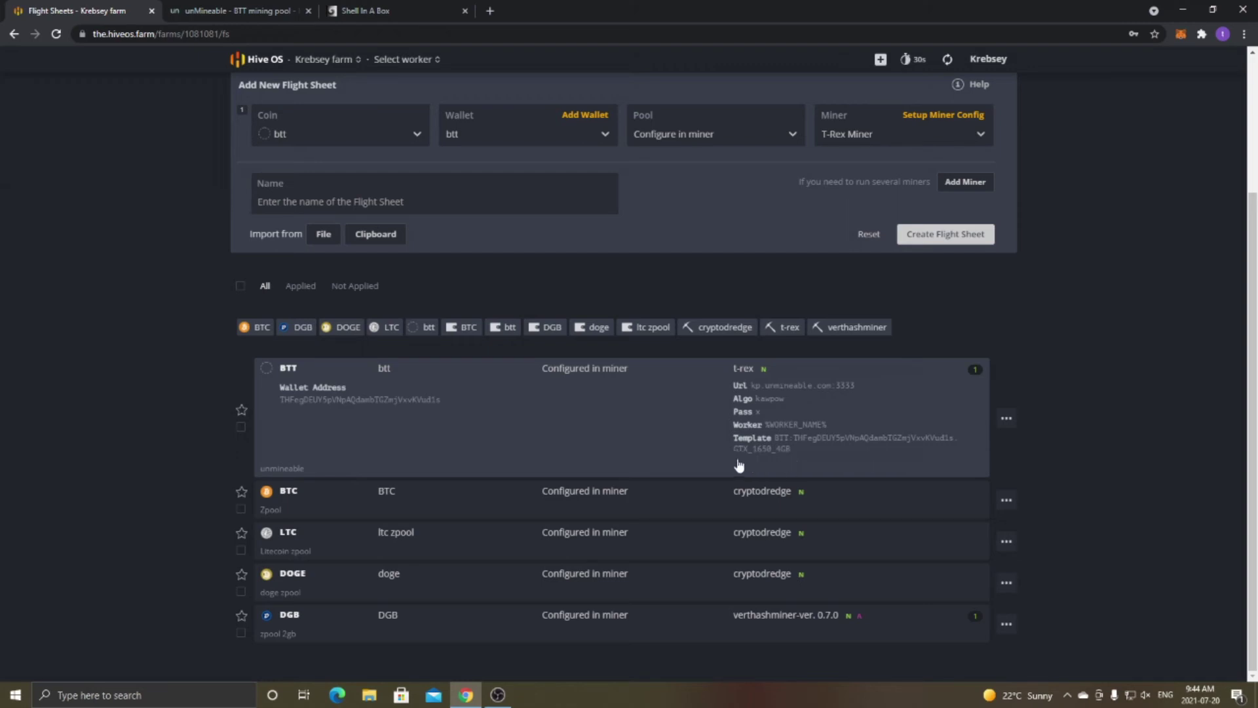
scroll(739, 463, up, 3)
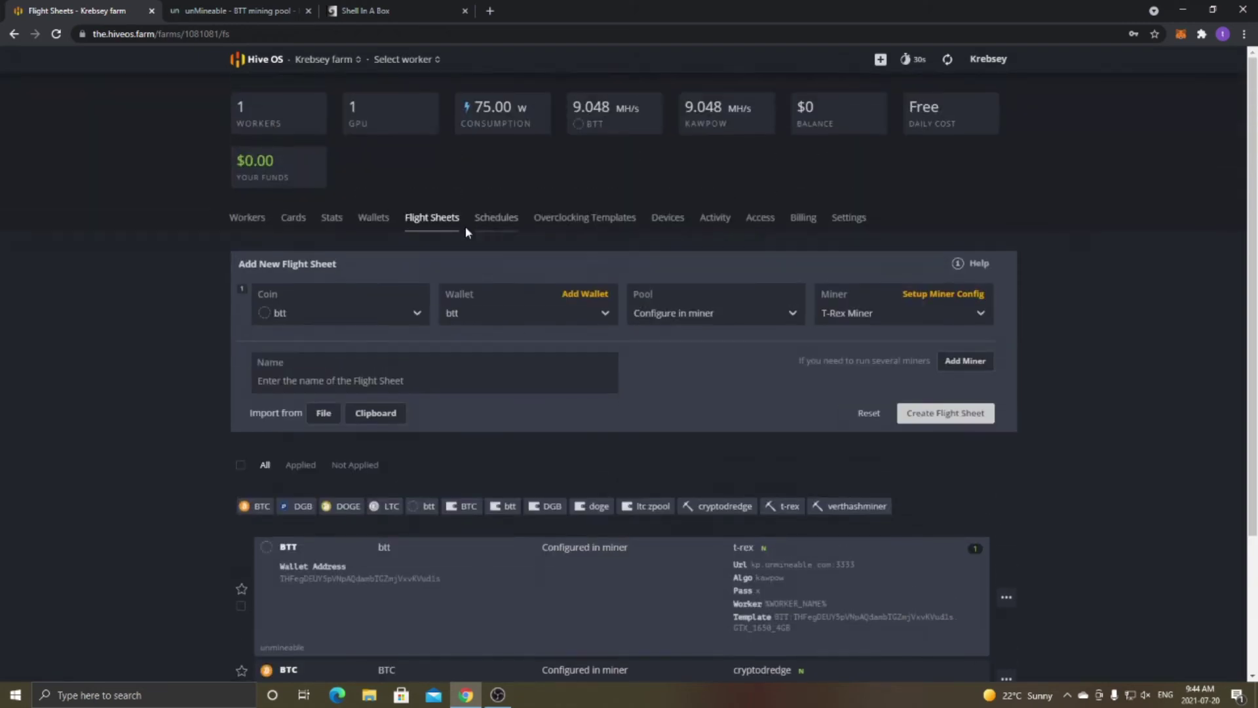
click(248, 217)
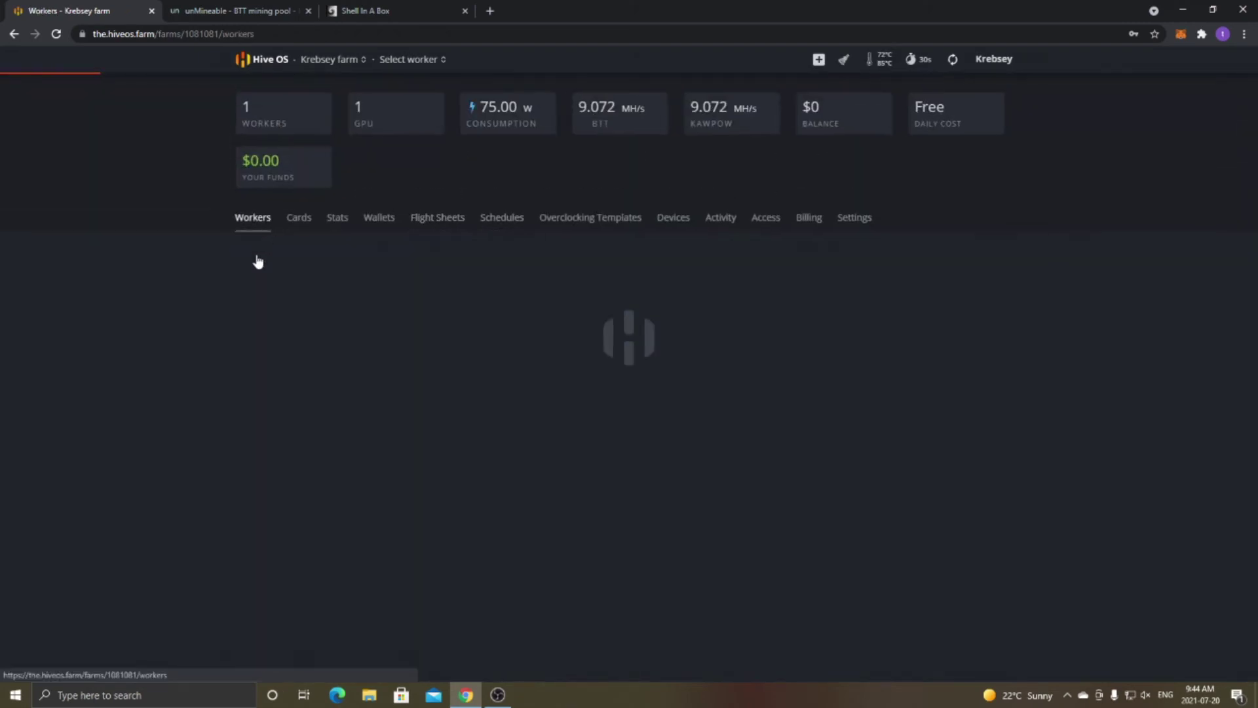
click(276, 295)
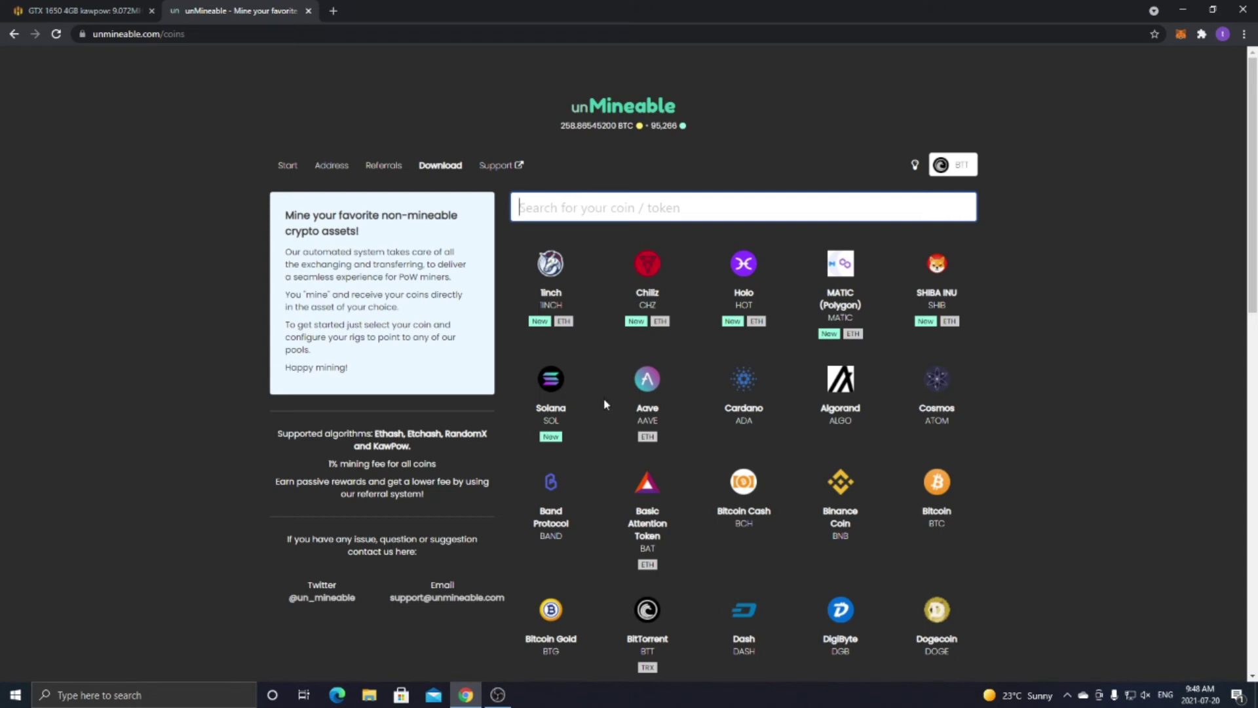
Open unMineable's BitTorrent (BTT) pool page and find the check-stats-by-address section.
scroll(605, 404, down, 1)
scroll(605, 404, down, 2)
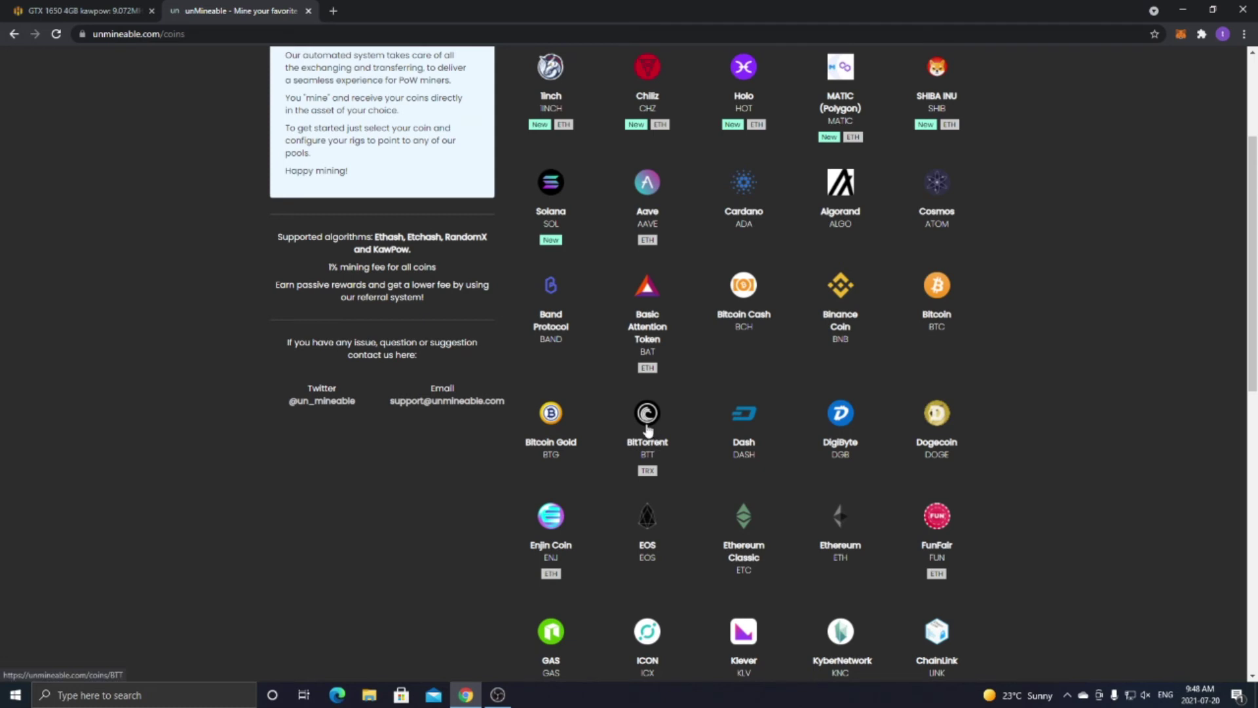
click(647, 430)
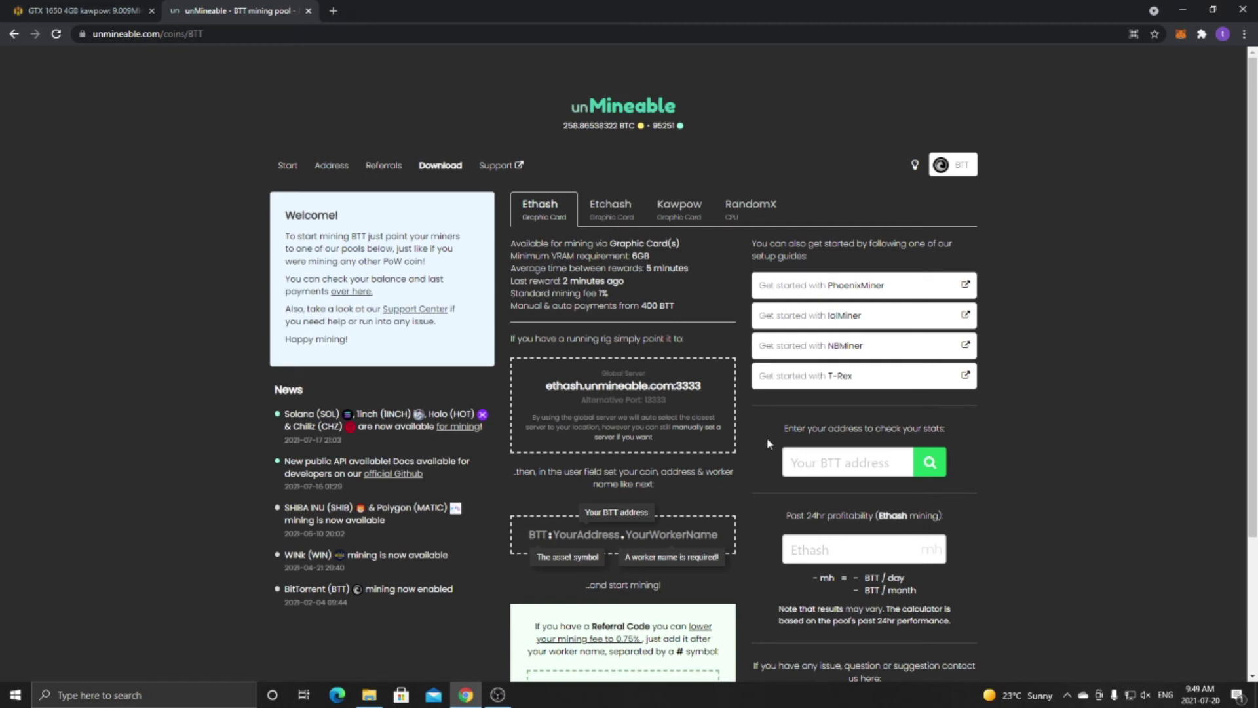
drag(783, 426, 954, 433)
click(954, 429)
Append / to the page URL to load the wallet's BTT stats page.
click(247, 34)
click(248, 34)
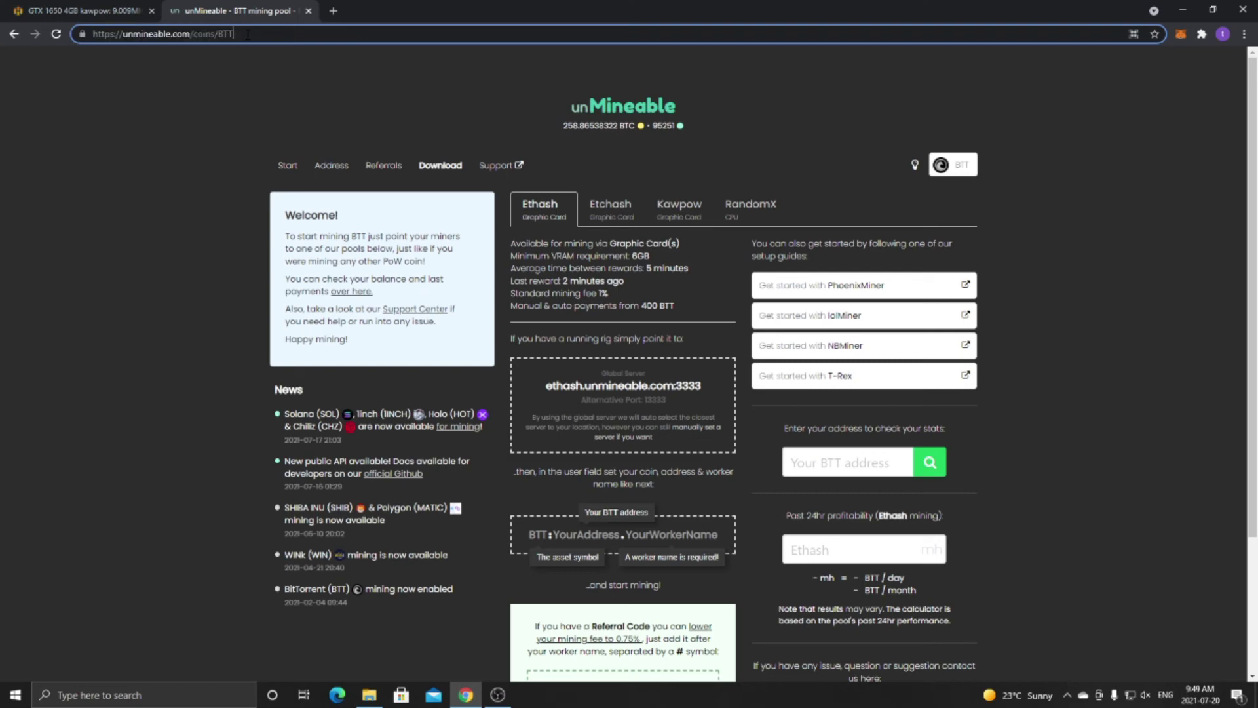
text(/)
key(Return)
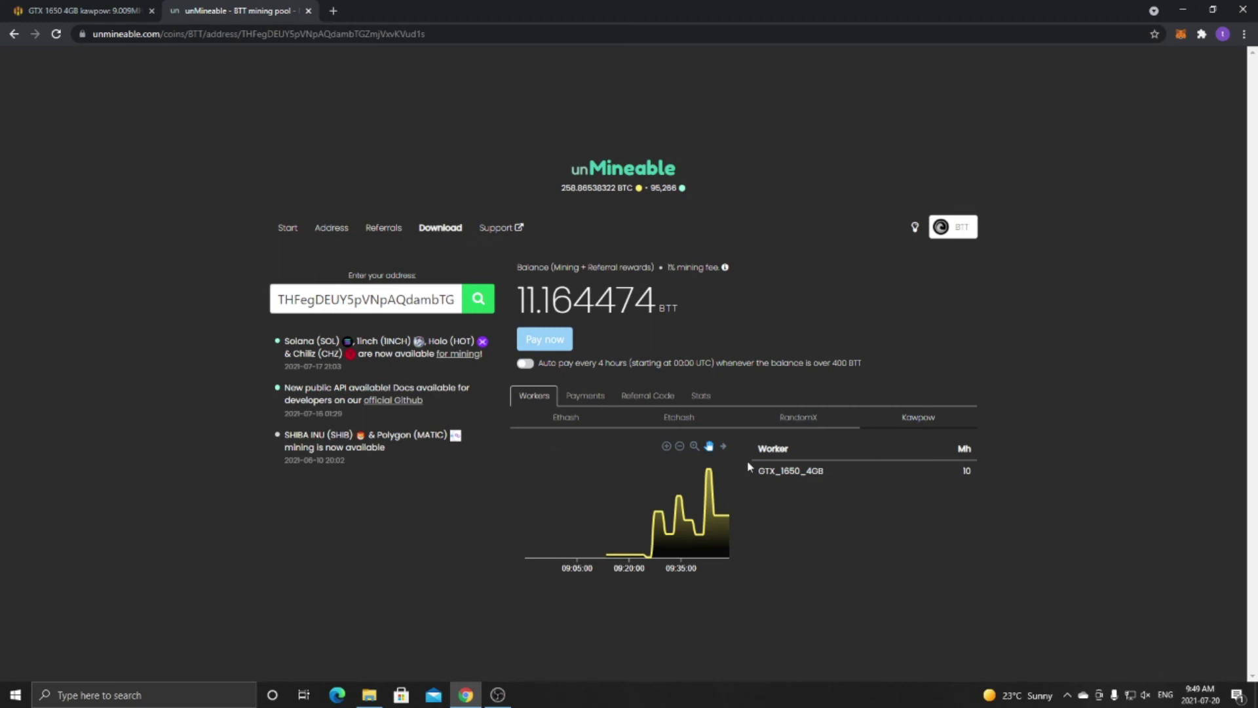
Highlight the GTX_1650_4GB worker's hashrate row on the BTT stats page.
drag(752, 475, 932, 481)
click(932, 481)
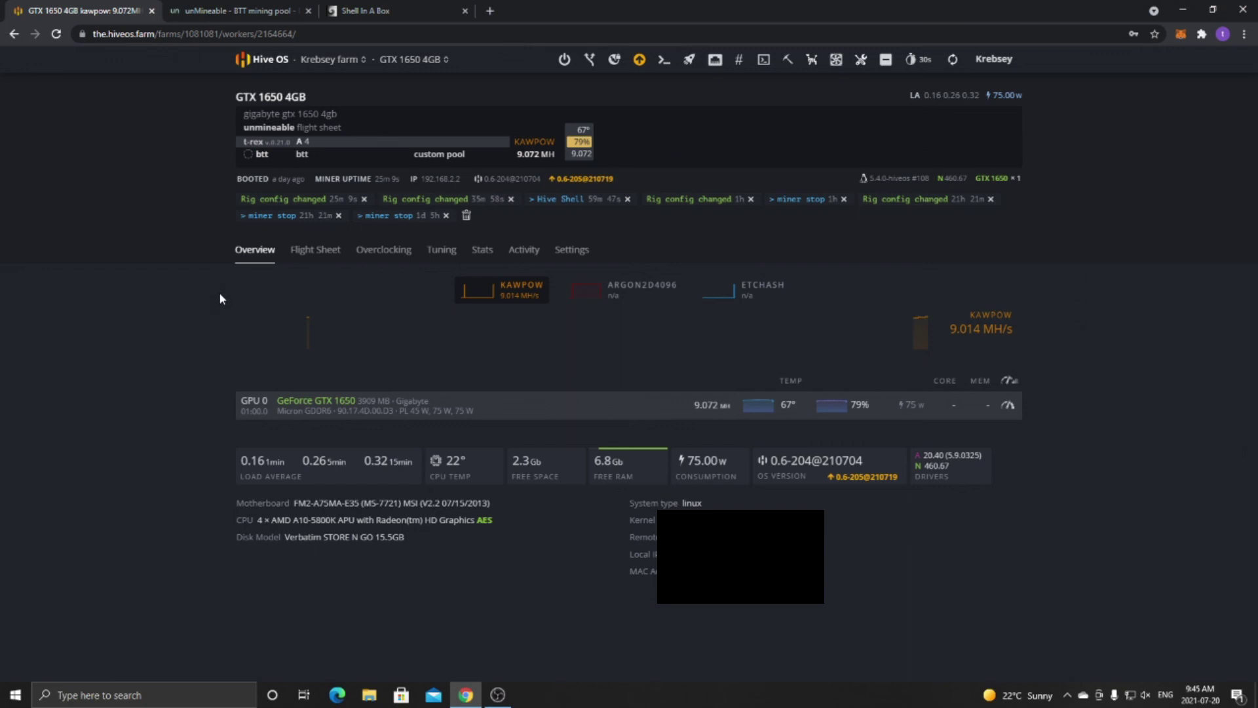
click(243, 11)
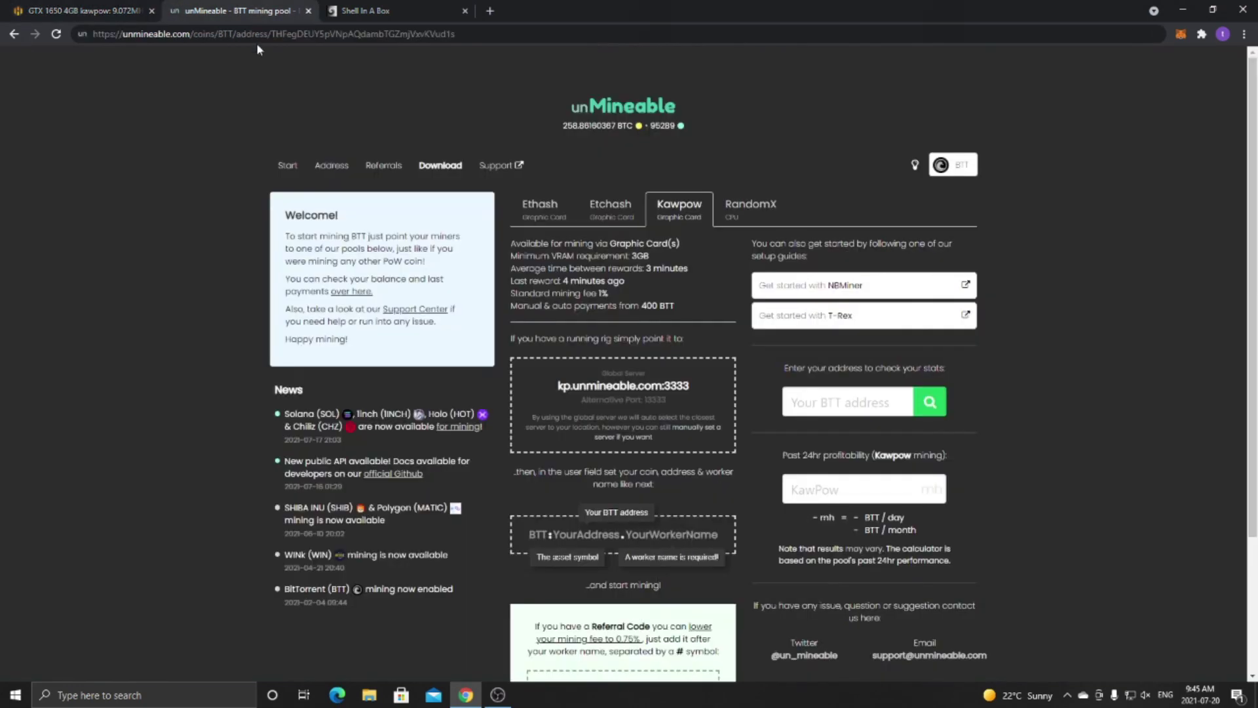
click(952, 165)
scroll(668, 314, down, 5)
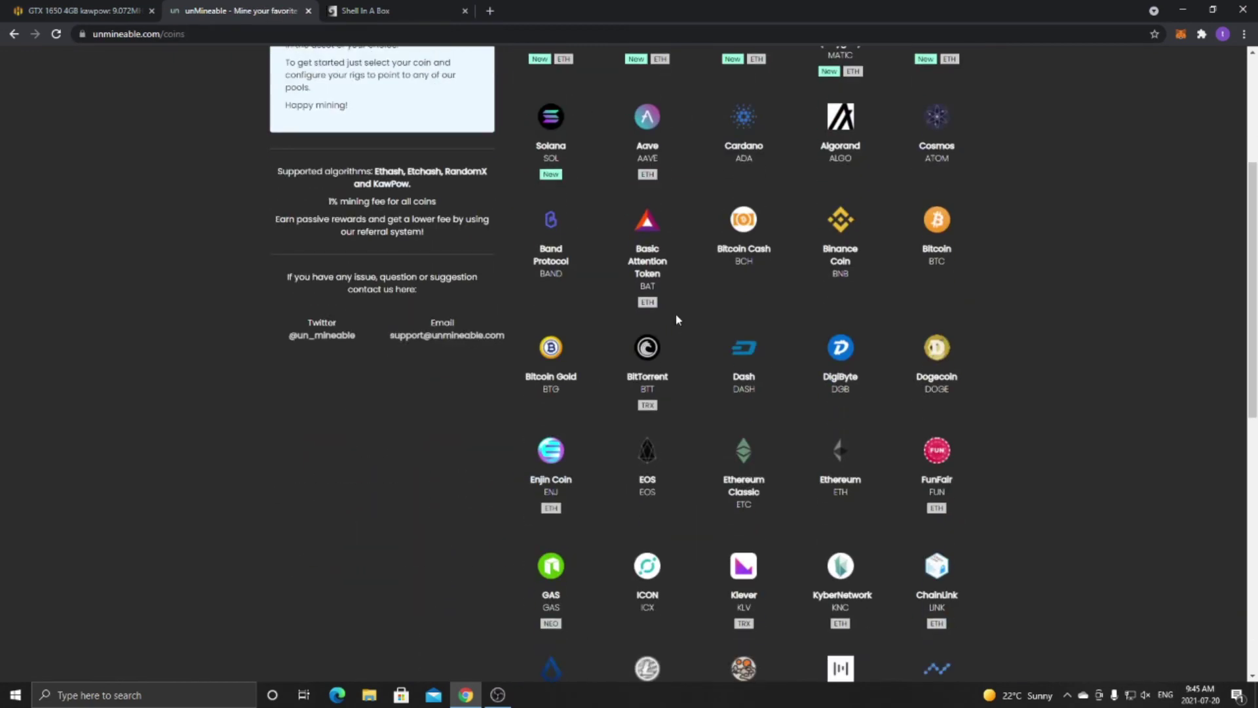
click(105, 10)
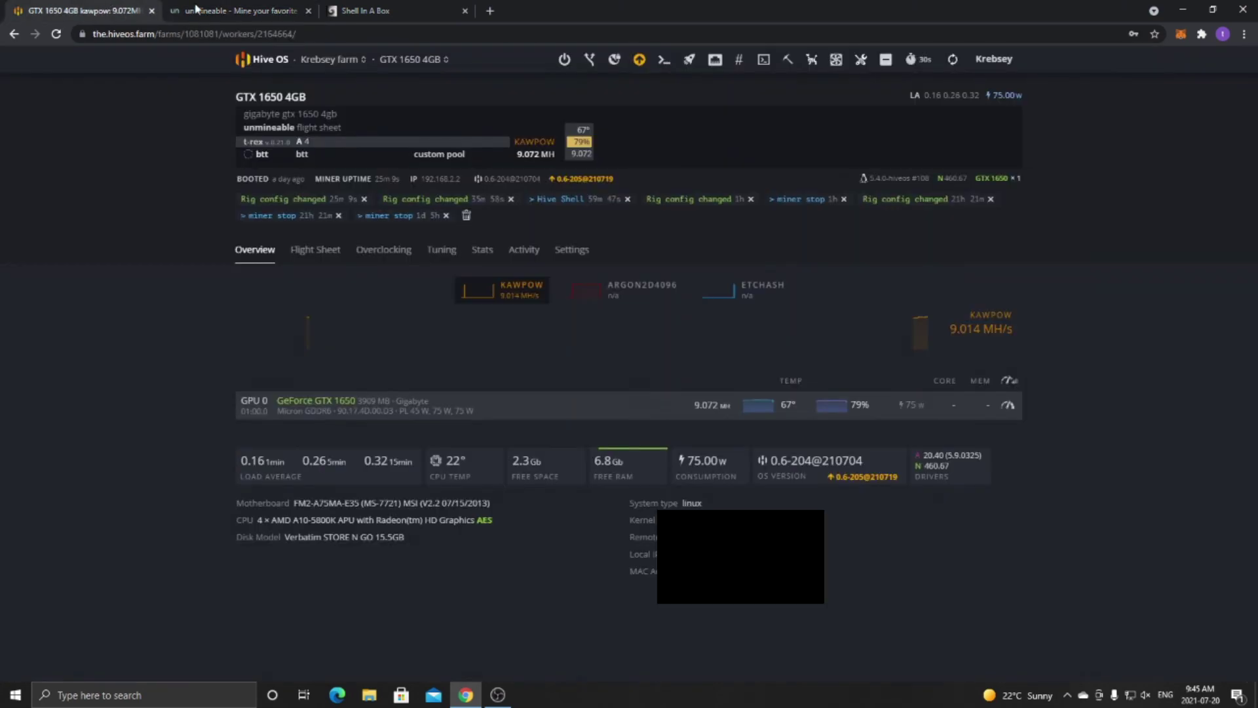
click(195, 8)
scroll(753, 360, down, 8)
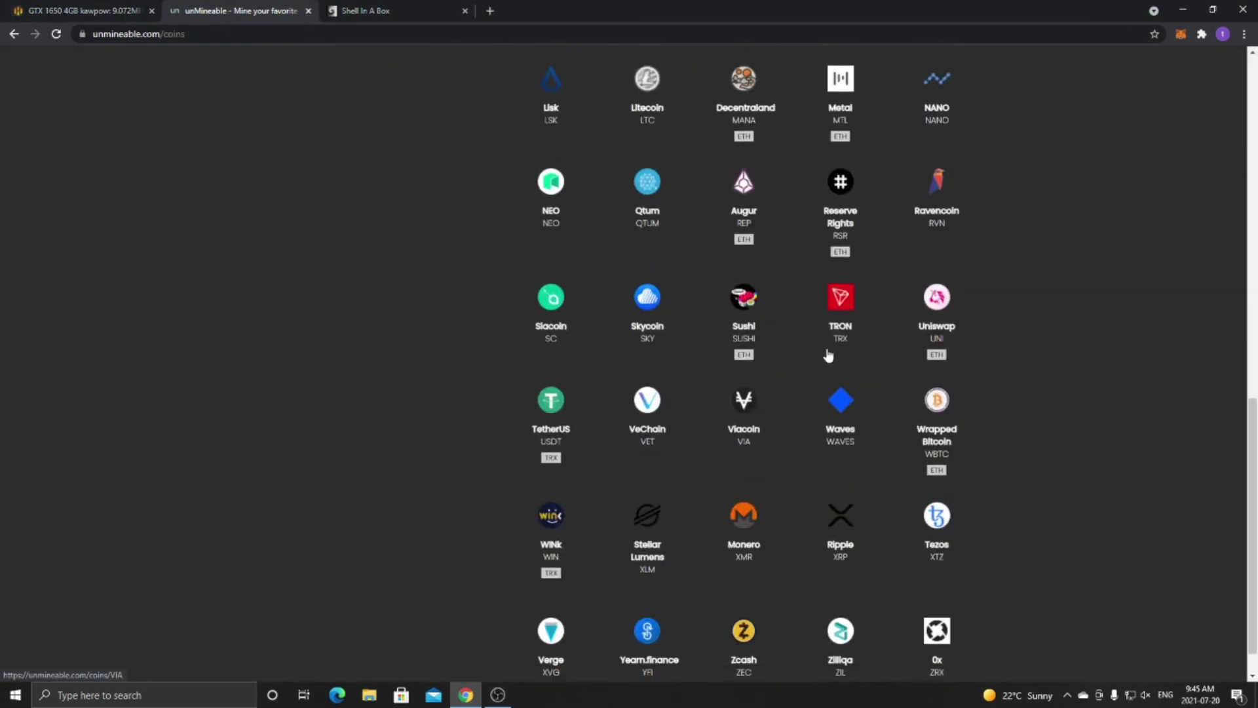
scroll(829, 355, up, 10)
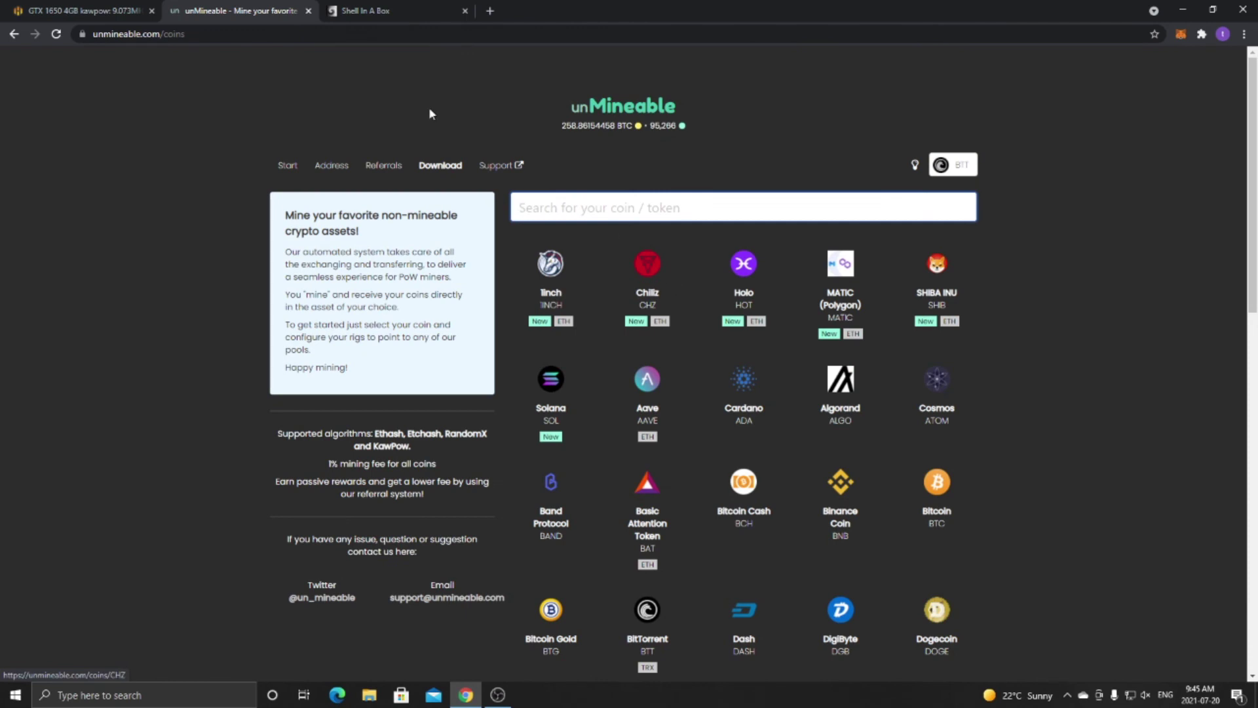
click(50, 9)
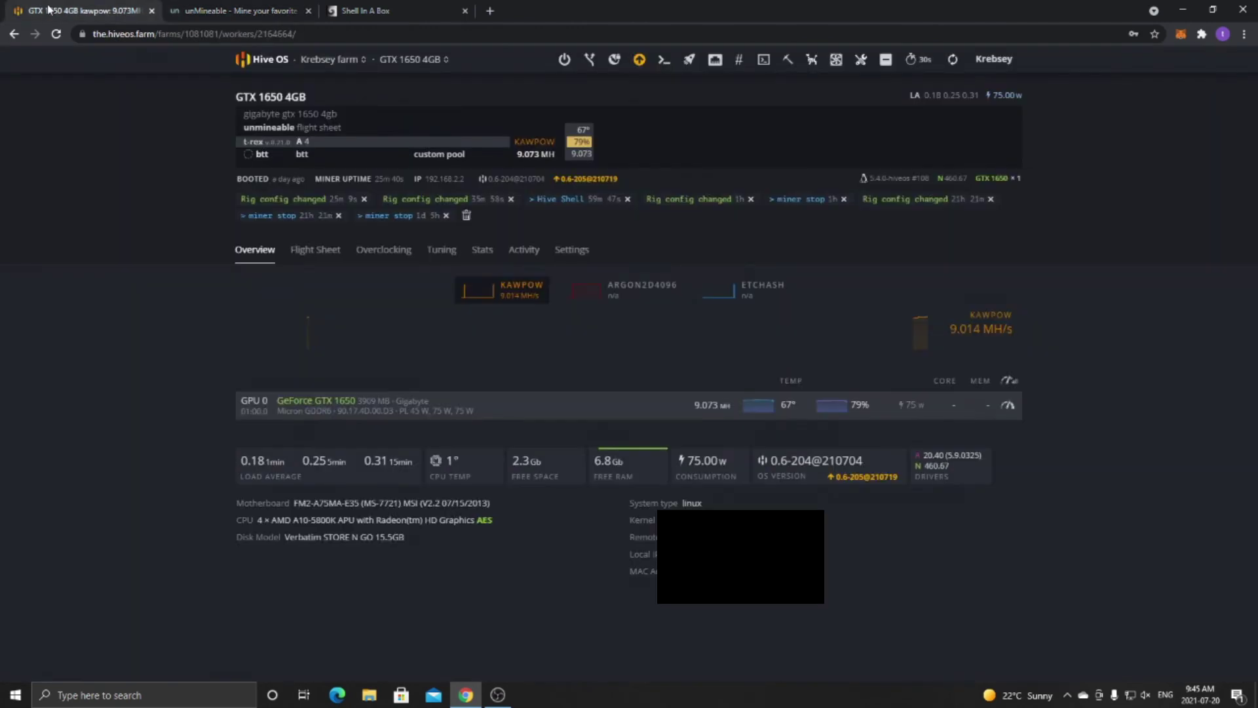